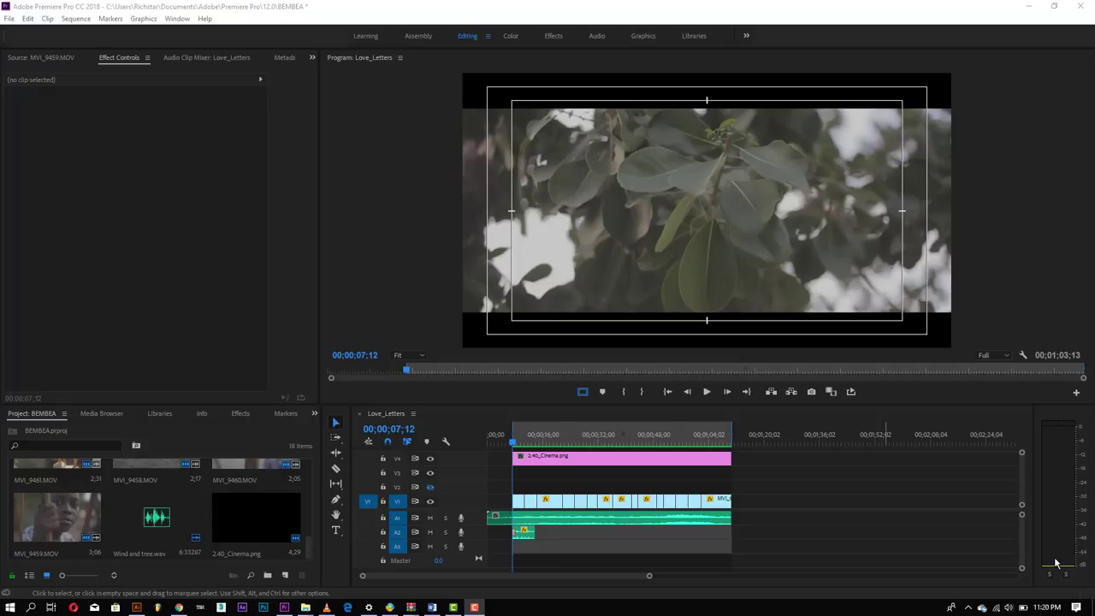
Play the Love_Letters sequence in the Program monitor and stop it at 00;00;35;19
{"action": "left_click", "coordinate": [707, 391]}
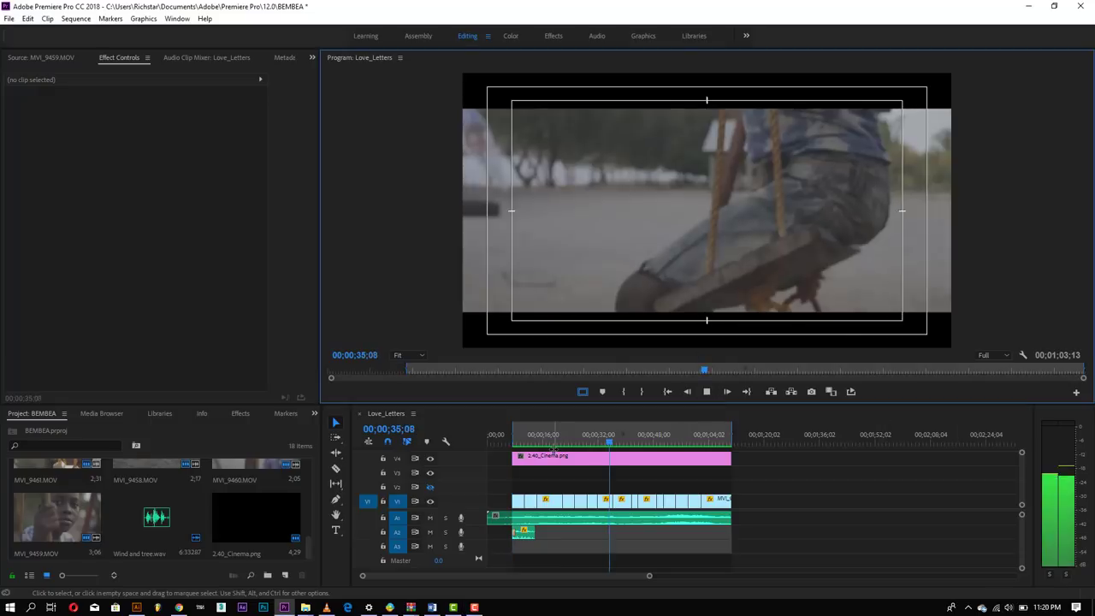
{"action": "key", "text": "space"}
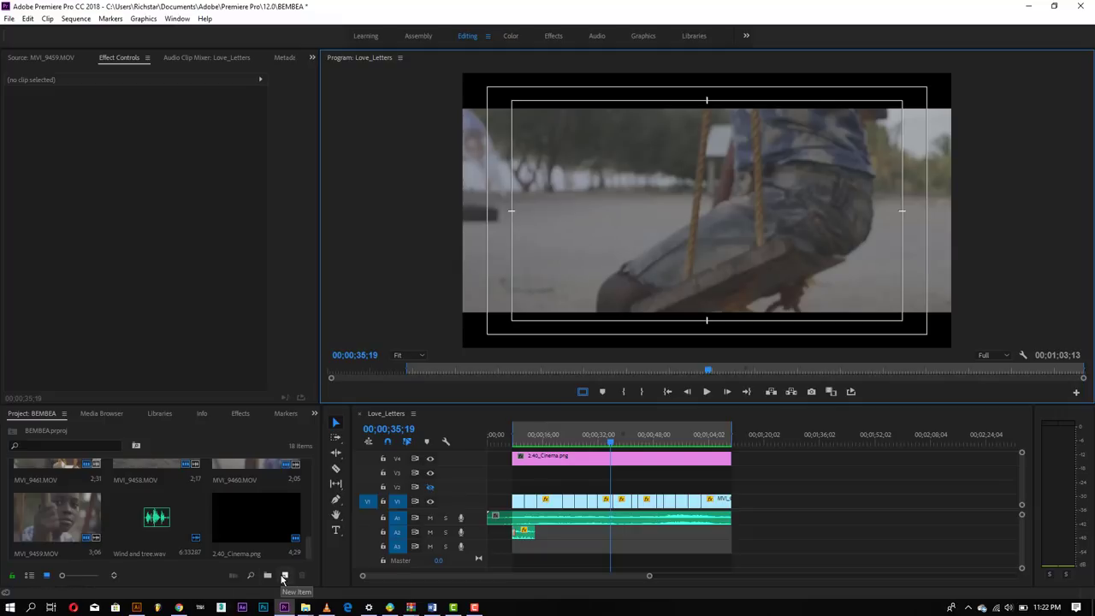
Create a new Adjustment Layer and place it on V3 at the sequence start
{"action": "left_click", "coordinate": [283, 577]}
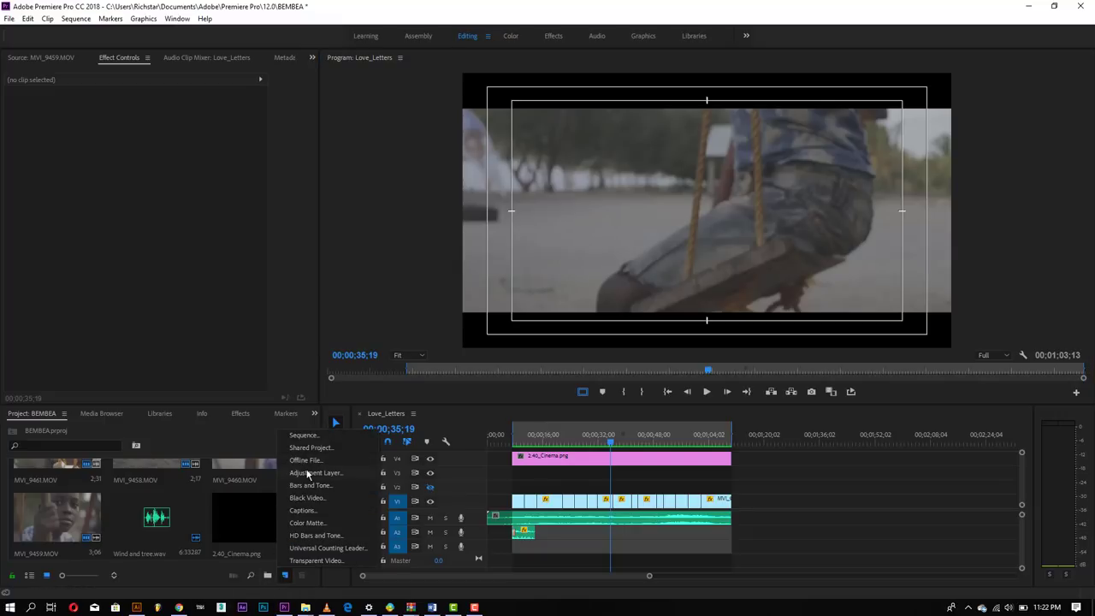
{"action": "left_click", "coordinate": [308, 474]}
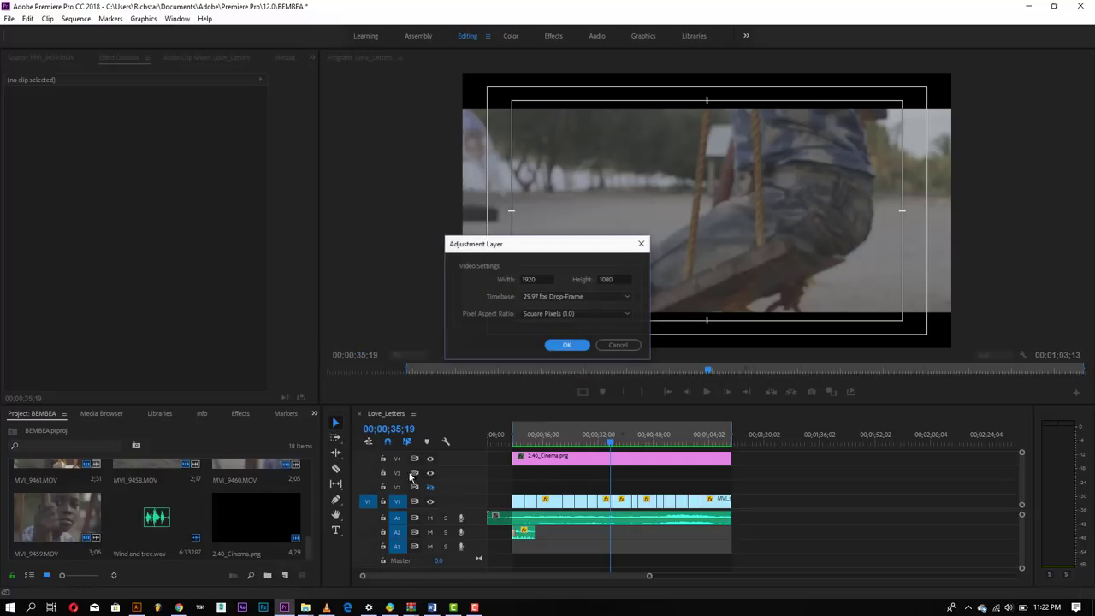
{"action": "left_click", "coordinate": [558, 346]}
{"action": "mouse_move", "coordinate": [75, 532]}
{"action": "left_mouse_down"}
{"action": "mouse_move", "coordinate": [602, 517]}
{"action": "mouse_move", "coordinate": [522, 472]}
{"action": "left_mouse_up"}
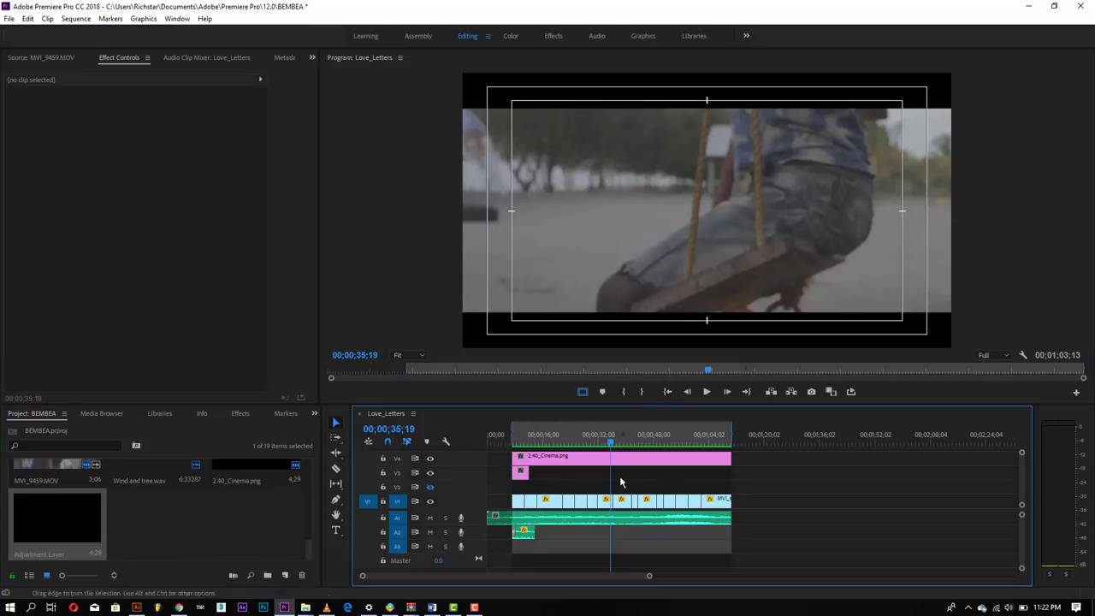
Extend the adjustment layer to the sequence end and turn off the Safe Margins guides
{"action": "left_click", "coordinate": [567, 502]}
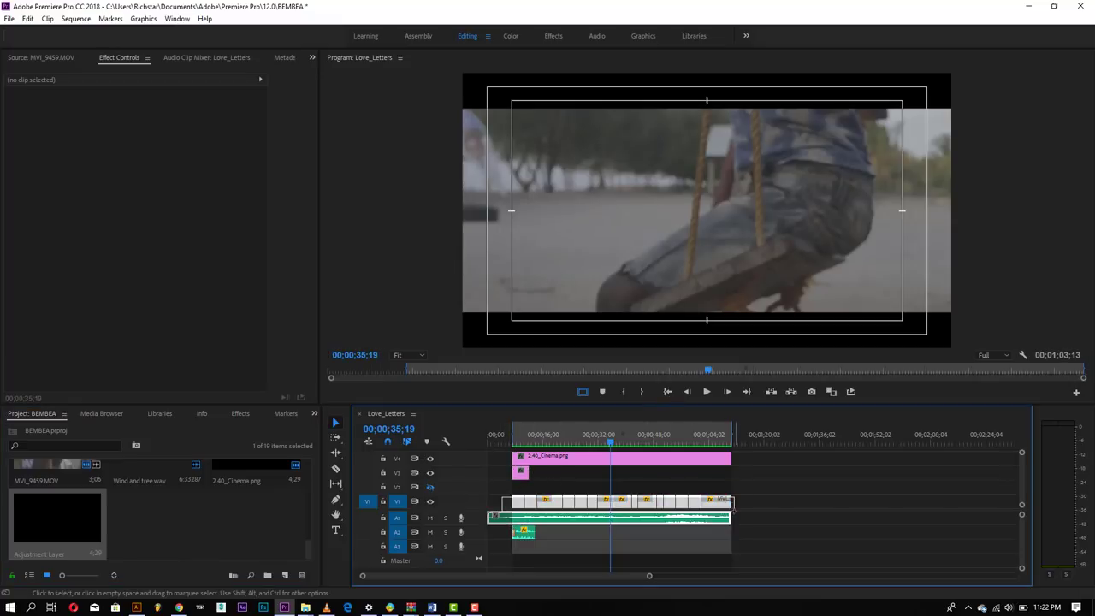
{"action": "left_click", "coordinate": [523, 475]}
{"action": "left_click_drag", "start_coordinate": [528, 473], "coordinate": [731, 488]}
{"action": "left_click", "coordinate": [774, 488]}
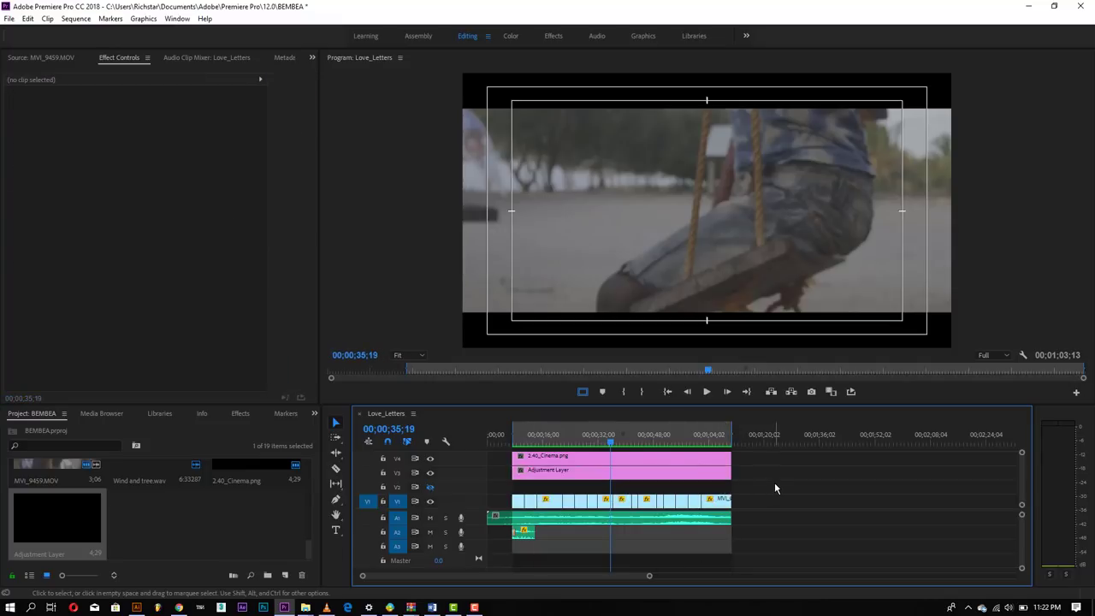
{"action": "left_click", "coordinate": [583, 391]}
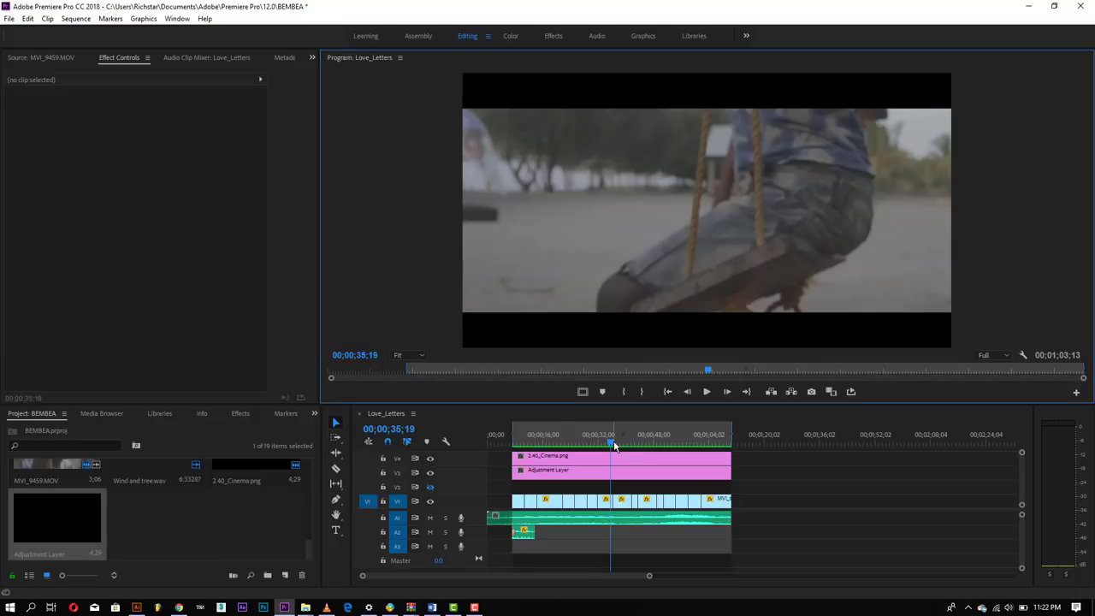
Scrub through the Love_Letters sequence, then save the BEMBEA project with Ctrl+S
{"action": "mouse_move", "coordinate": [615, 446]}
{"action": "left_mouse_down"}
{"action": "mouse_move", "coordinate": [717, 456]}
{"action": "mouse_move", "coordinate": [683, 455]}
{"action": "mouse_move", "coordinate": [704, 454]}
{"action": "left_mouse_up"}
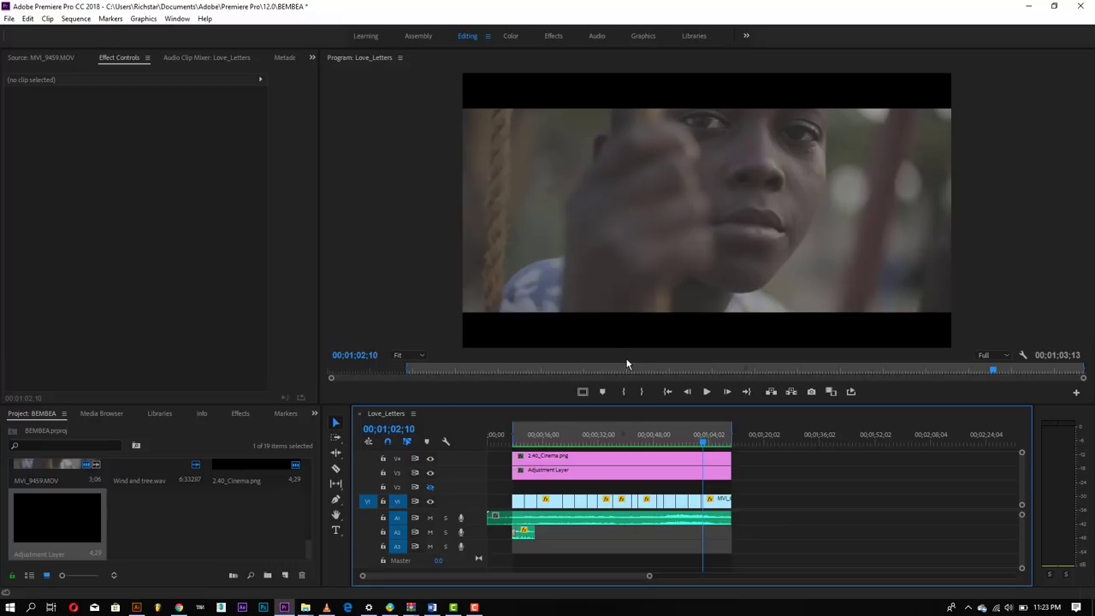
{"action": "key", "text": "ctrl+s"}
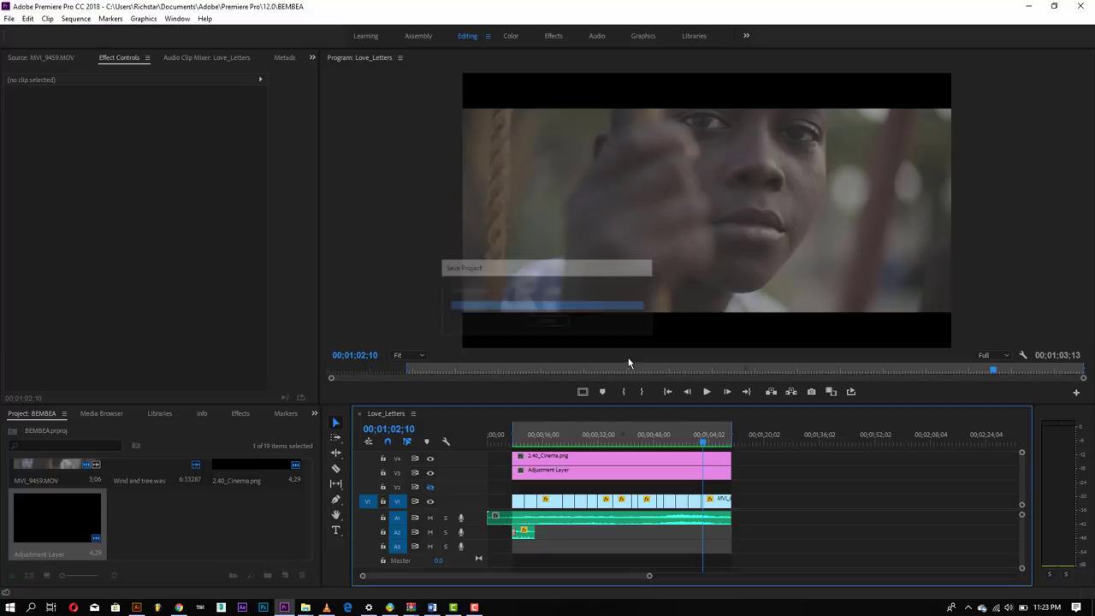
Reset the Editing workspace layout, then switch to the Color workspace with Alt+Shift+4
{"action": "left_click", "coordinate": [205, 18]}
{"action": "mouse_move", "coordinate": [177, 18]}
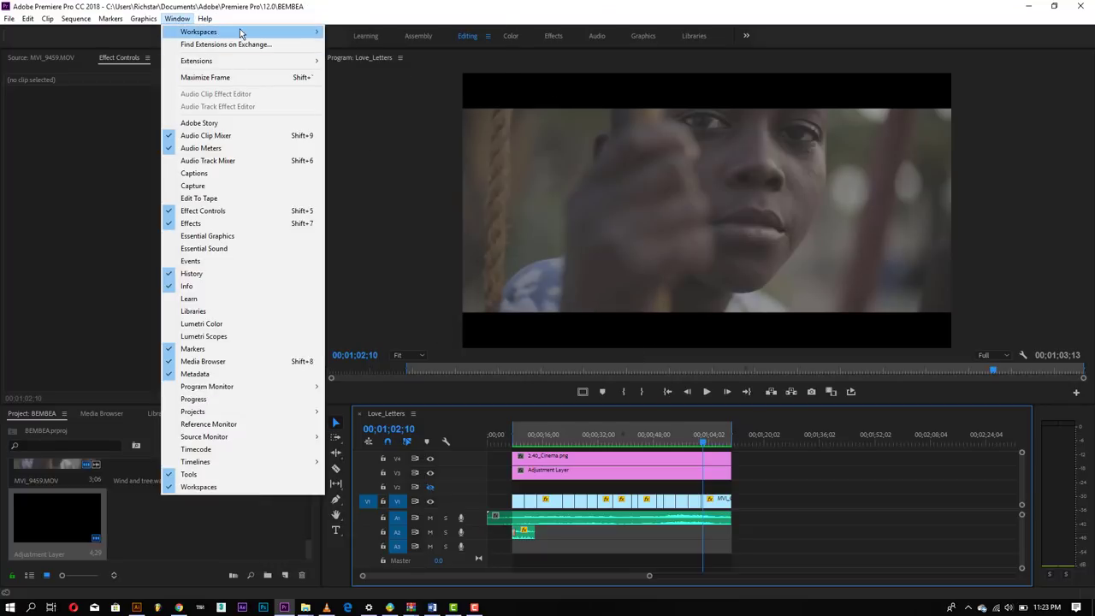
{"action": "mouse_move", "coordinate": [242, 32]}
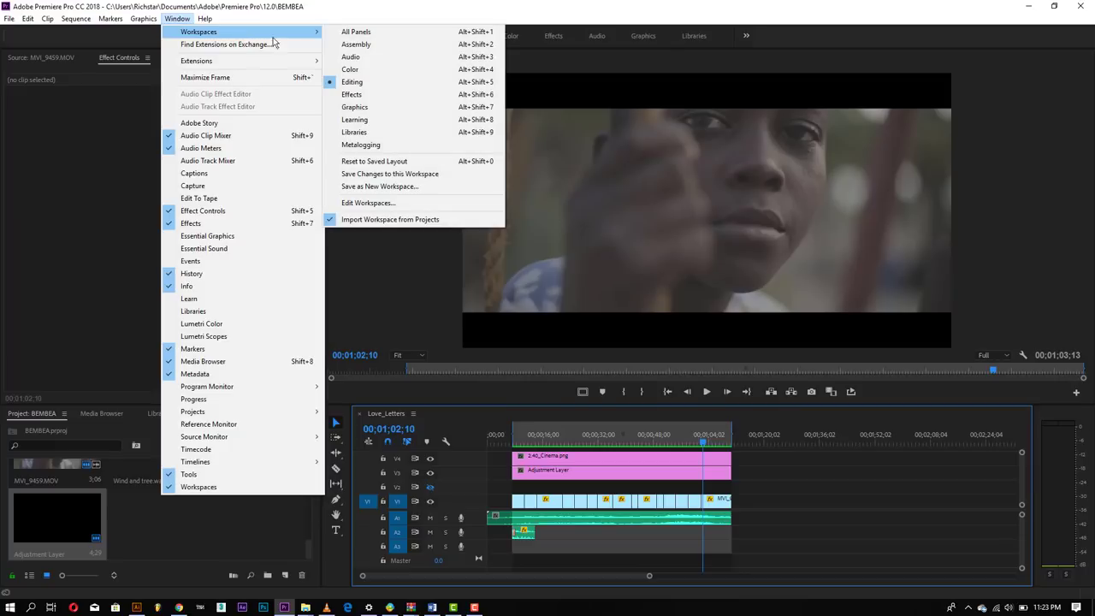
{"action": "left_click", "coordinate": [382, 79]}
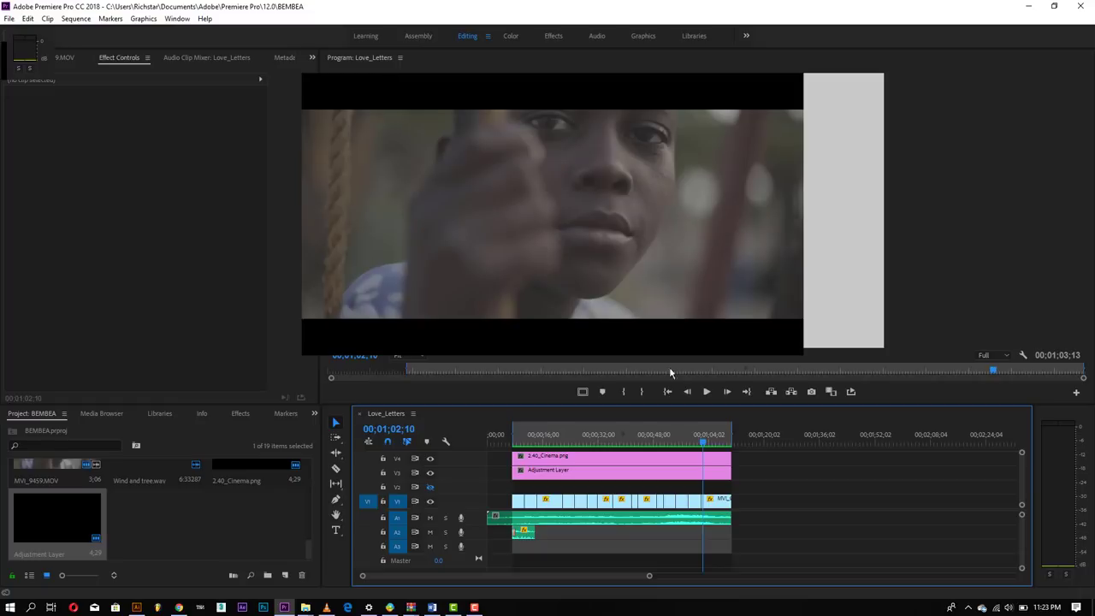
{"action": "key", "text": "alt+shift+4"}
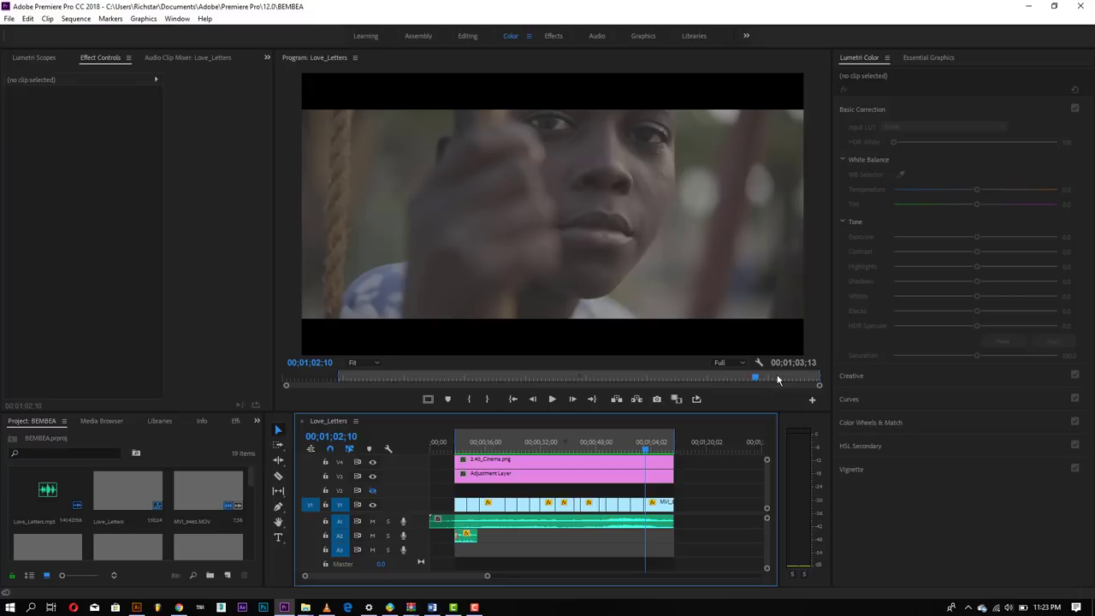
Select the Adjustment Layer clip on V3 so Lumetri Color targets it
{"action": "left_click", "coordinate": [601, 476]}
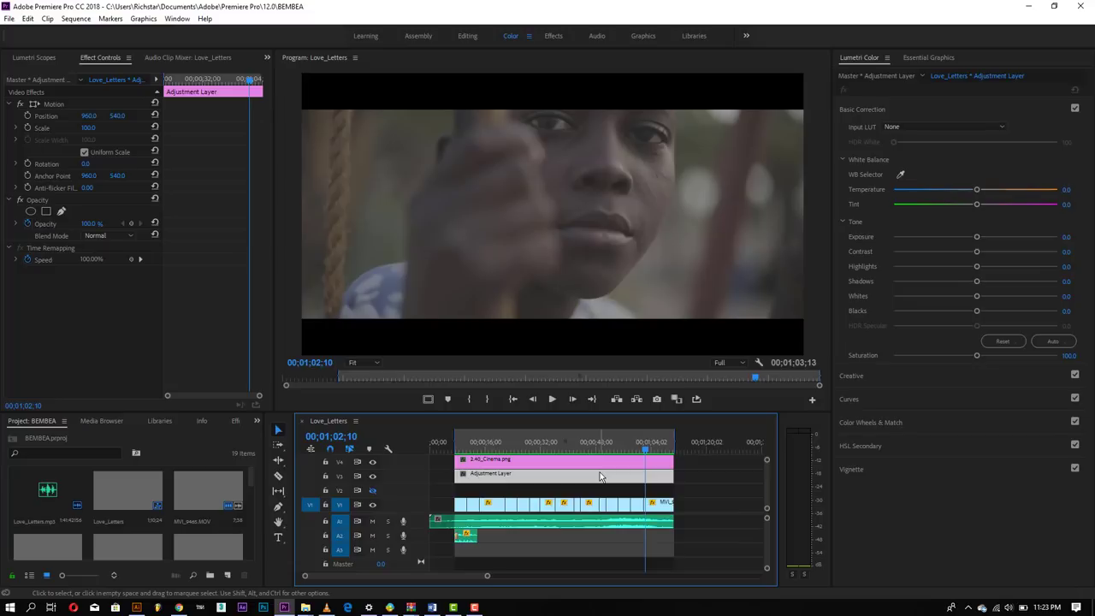
{"action": "left_click", "coordinate": [725, 472]}
{"action": "left_click", "coordinate": [657, 480]}
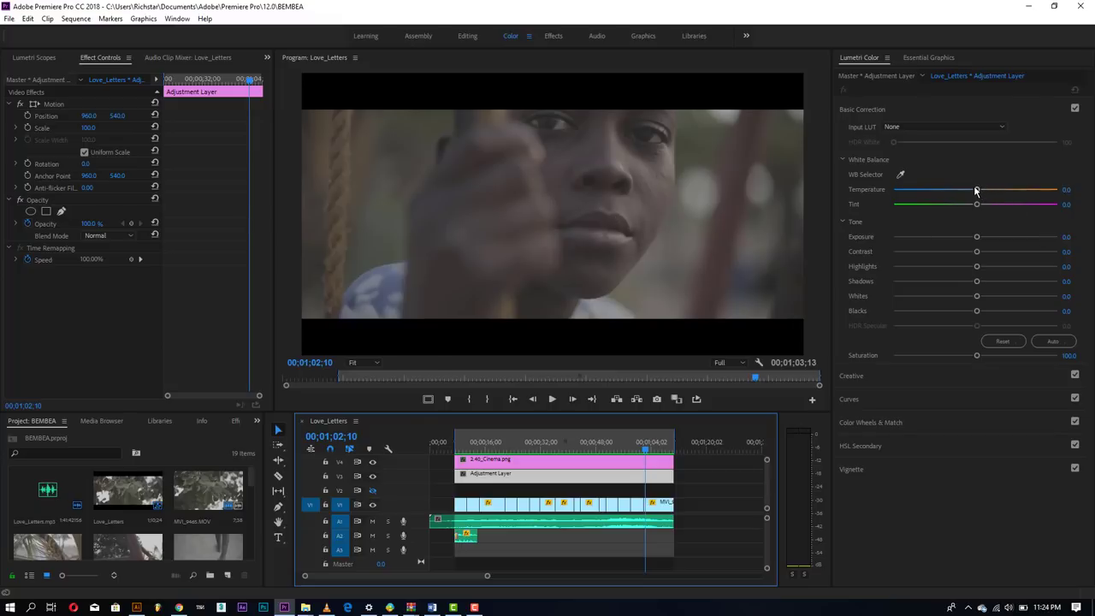
Raise the White Balance Temperature to 10.0 in Basic Correction
{"action": "left_click_drag", "start_coordinate": [979, 190], "coordinate": [985, 192]}
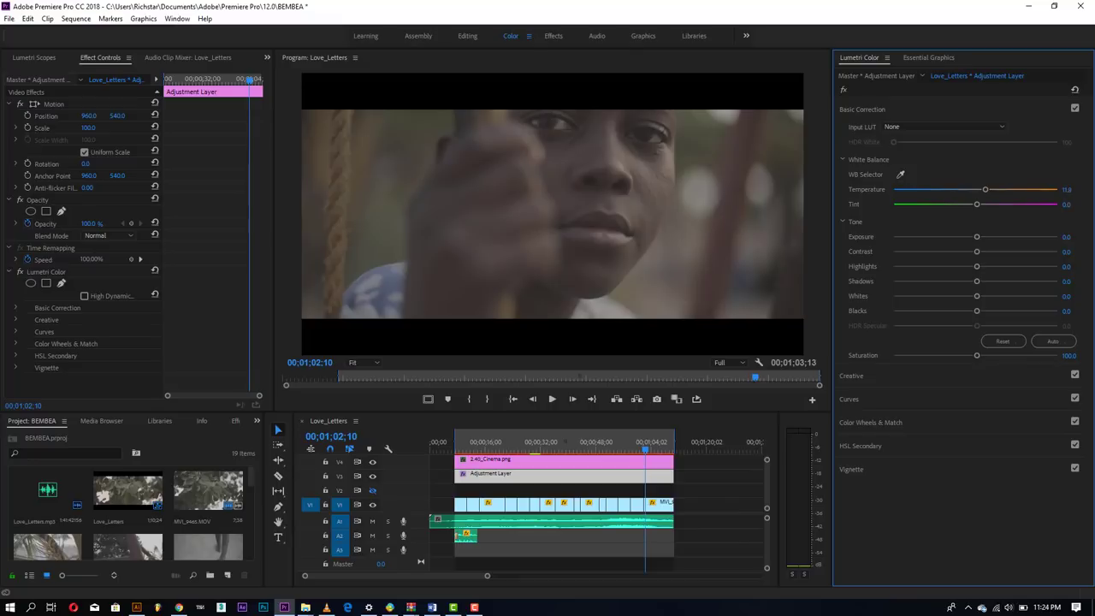
{"action": "left_click", "coordinate": [1070, 189]}
{"action": "type", "text": "10"}
{"action": "key", "text": "Return"}
Set the White Balance Tint to 5.0
{"action": "left_click", "coordinate": [374, 479]}
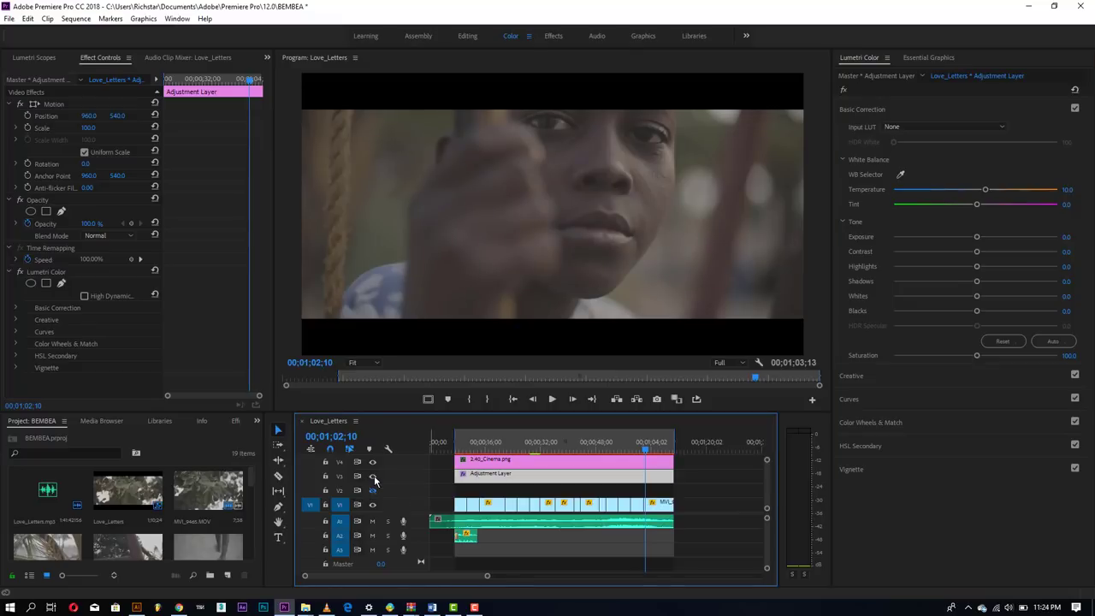
{"action": "left_click", "coordinate": [1068, 204]}
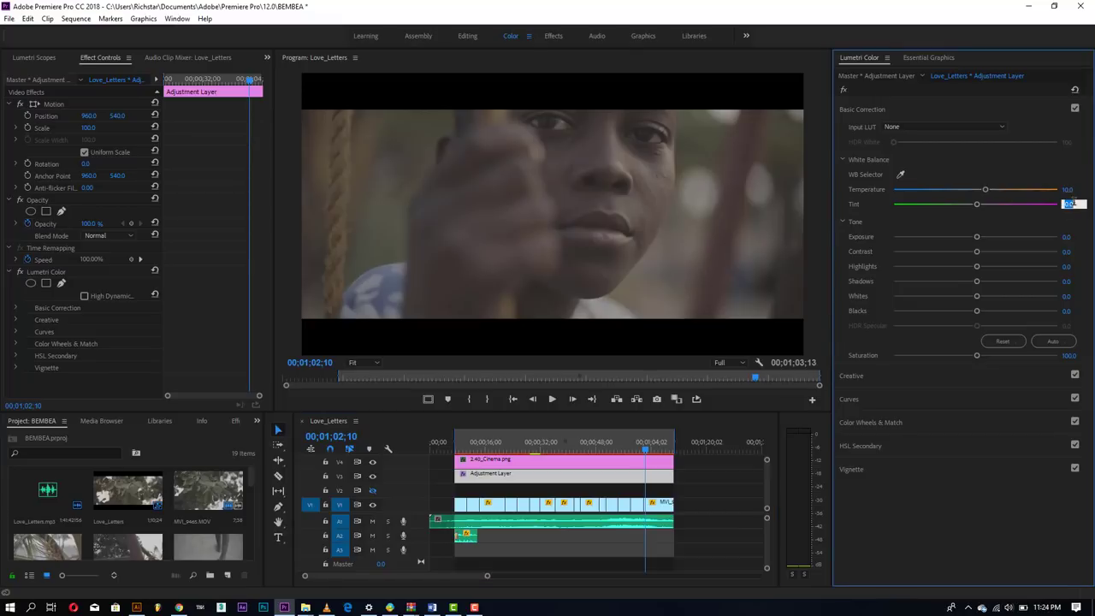
{"action": "type", "text": "5"}
{"action": "key", "text": "Return"}
Try Exposure at 1.0 and bring Blacks down to -20.0
{"action": "left_click", "coordinate": [1075, 236]}
{"action": "type", "text": "1"}
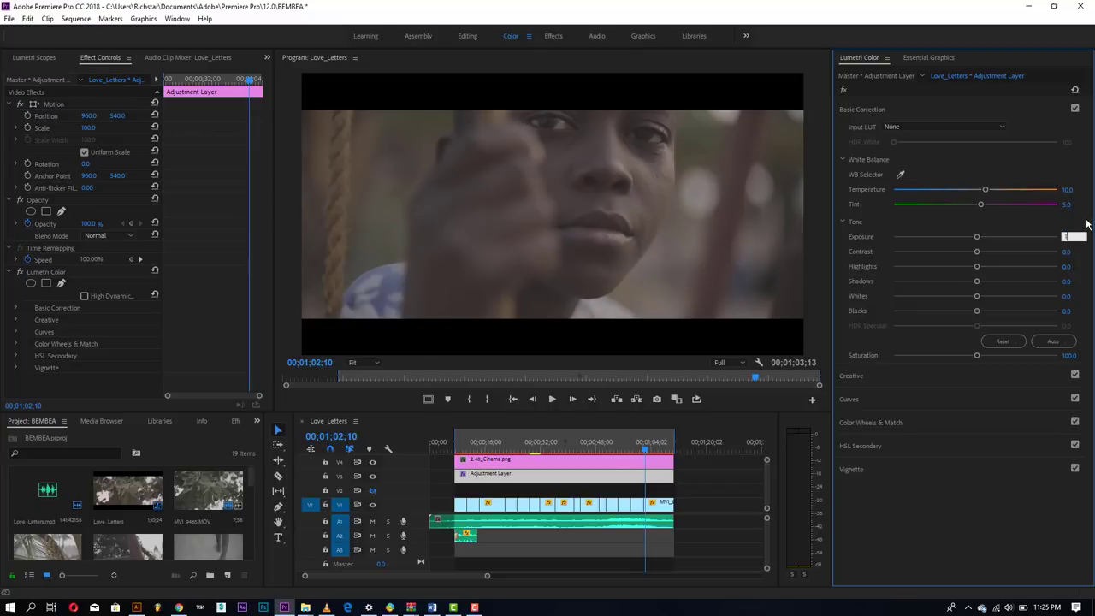
{"action": "key", "text": "Return"}
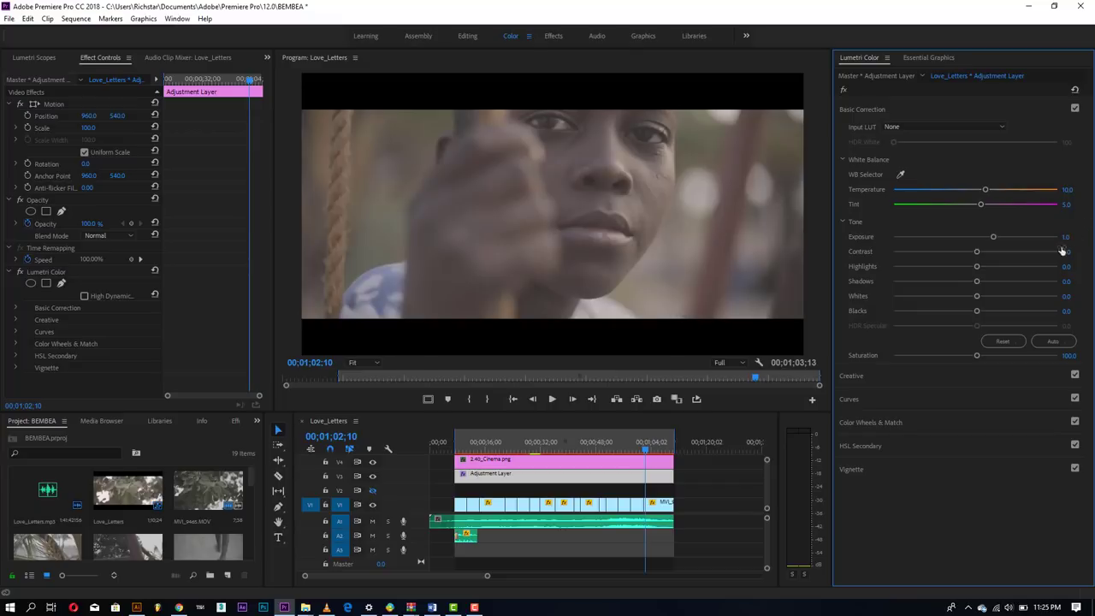
{"action": "left_click", "coordinate": [1066, 311]}
{"action": "type", "text": "-"}
{"action": "type", "text": "15"}
{"action": "key", "text": "Return"}
{"action": "left_click_drag", "start_coordinate": [964, 311], "coordinate": [948, 314]}
{"action": "left_click", "coordinate": [1065, 314]}
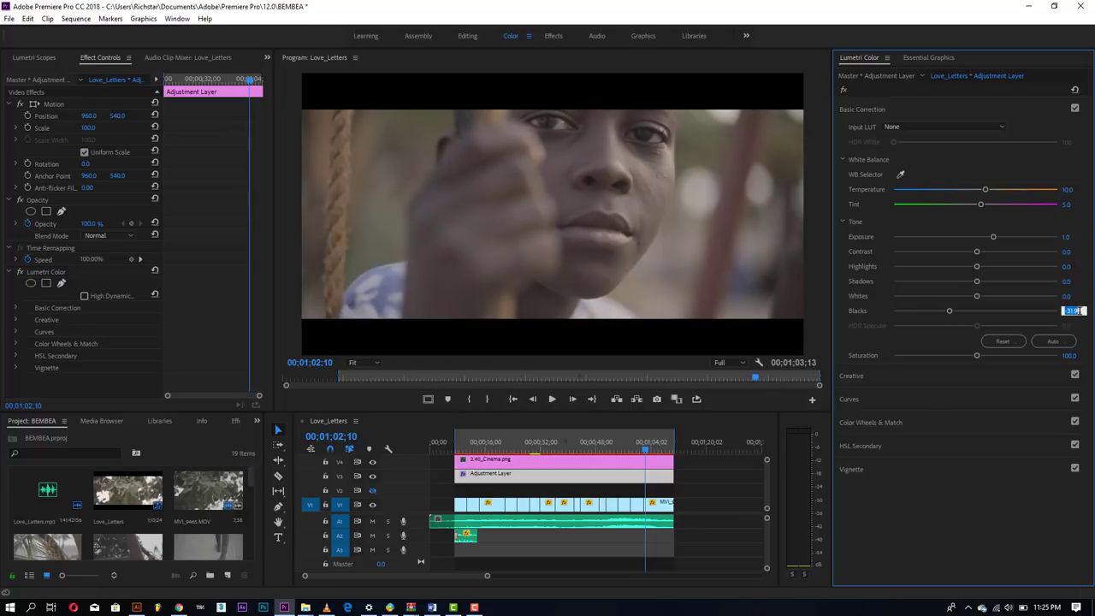
{"action": "type", "text": "-20"}
{"action": "key", "text": "Return"}
Lower Exposure to 0.4 and set Contrast to 15.0
{"action": "left_click", "coordinate": [1072, 236]}
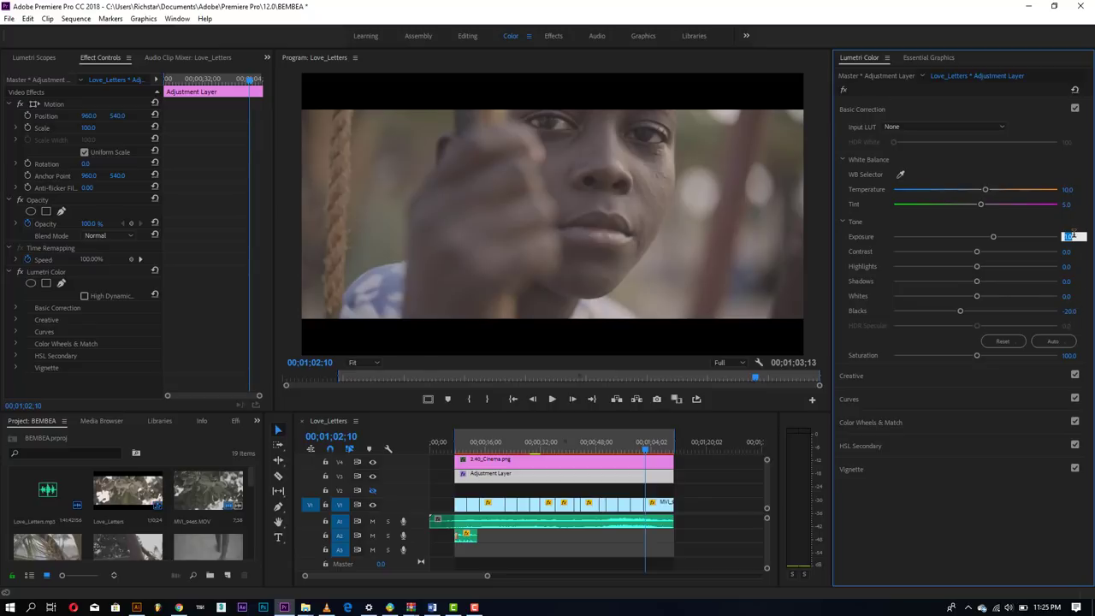
{"action": "type", "text": "0"}
{"action": "type", "text": ".4"}
{"action": "key", "text": "Return"}
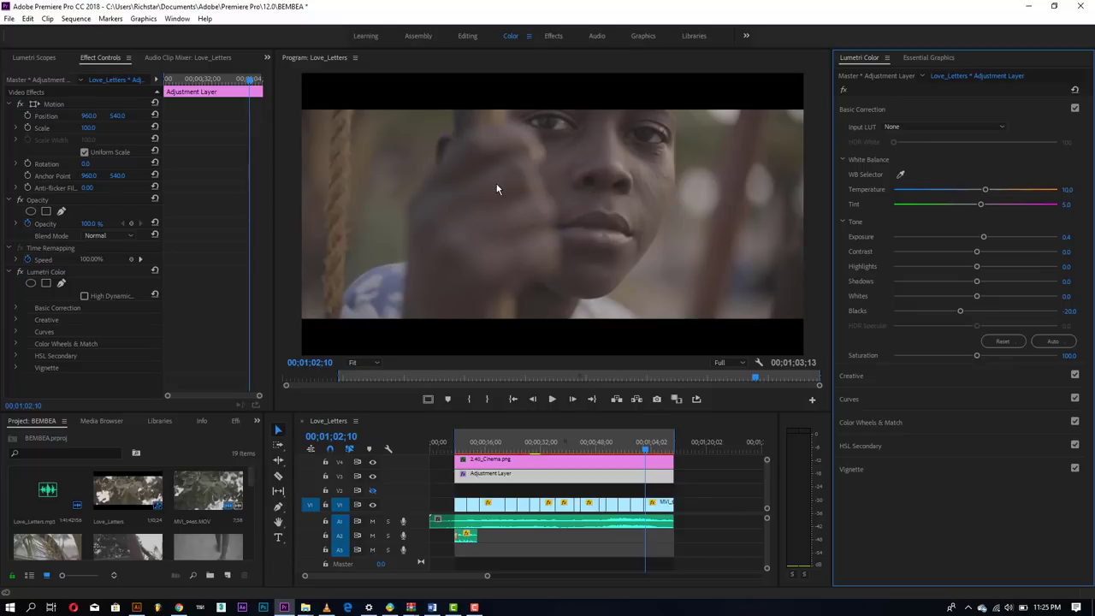
{"action": "left_click", "coordinate": [1068, 251]}
{"action": "type", "text": "15"}
{"action": "key", "text": "Return"}
Raise Contrast to 25.0, push Whites up and pull Highlights down
{"action": "left_click", "coordinate": [1070, 251]}
{"action": "type", "text": "2"}
{"action": "type", "text": "5"}
{"action": "key", "text": "Return"}
{"action": "mouse_move", "coordinate": [978, 297]}
{"action": "left_mouse_down"}
{"action": "mouse_move", "coordinate": [945, 296]}
{"action": "mouse_move", "coordinate": [982, 306]}
{"action": "left_mouse_up"}
{"action": "mouse_move", "coordinate": [977, 267]}
{"action": "left_mouse_down"}
{"action": "mouse_move", "coordinate": [999, 274]}
{"action": "mouse_move", "coordinate": [960, 267]}
{"action": "left_mouse_up"}
Set Shadows to -15.0 and compare the preview with and without the grade
{"action": "left_click_drag", "start_coordinate": [977, 281], "coordinate": [960, 281]}
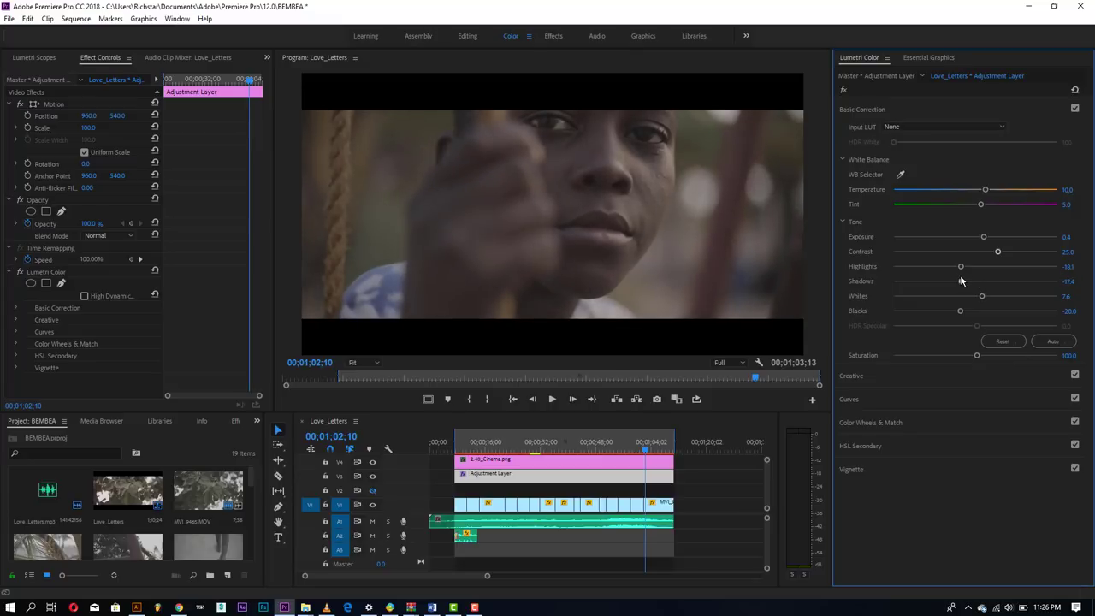
{"action": "left_click", "coordinate": [1071, 280]}
{"action": "key", "text": "BackSpace"}
{"action": "type", "text": "2"}
{"action": "key", "text": "Return"}
{"action": "left_click", "coordinate": [375, 482]}
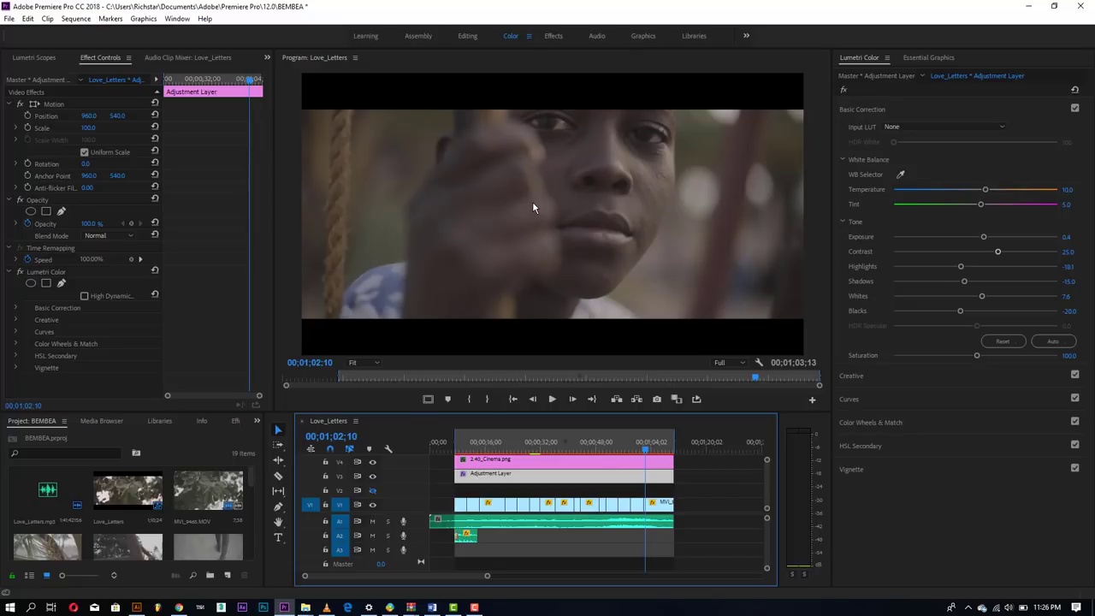
Collapse the Creative section and expand Color Wheels & Match in Lumetri Color
{"action": "left_click", "coordinate": [853, 377]}
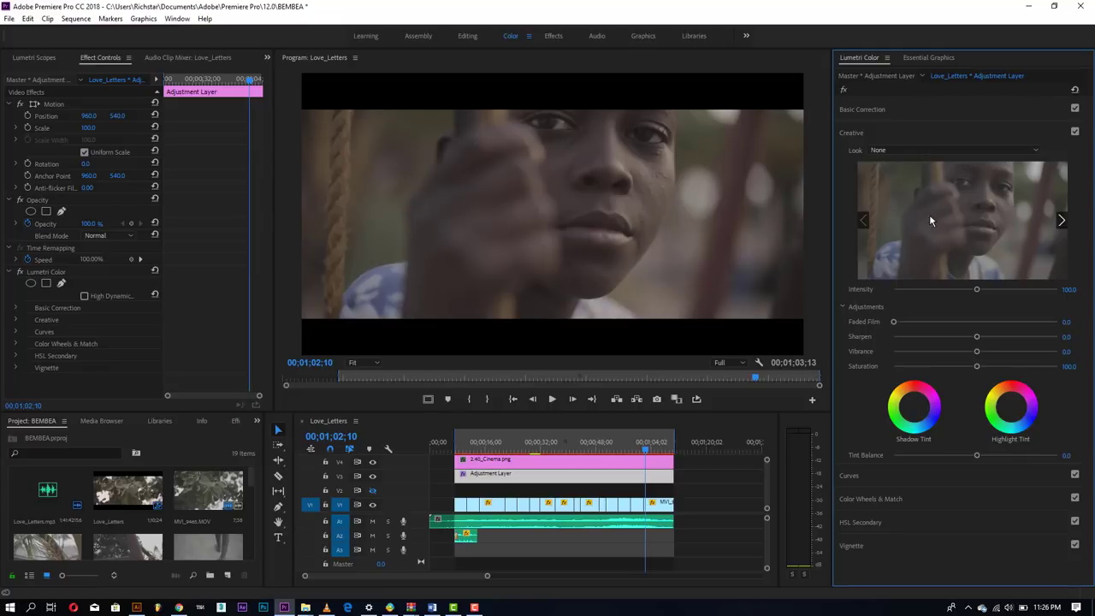
{"action": "left_click", "coordinate": [860, 133]}
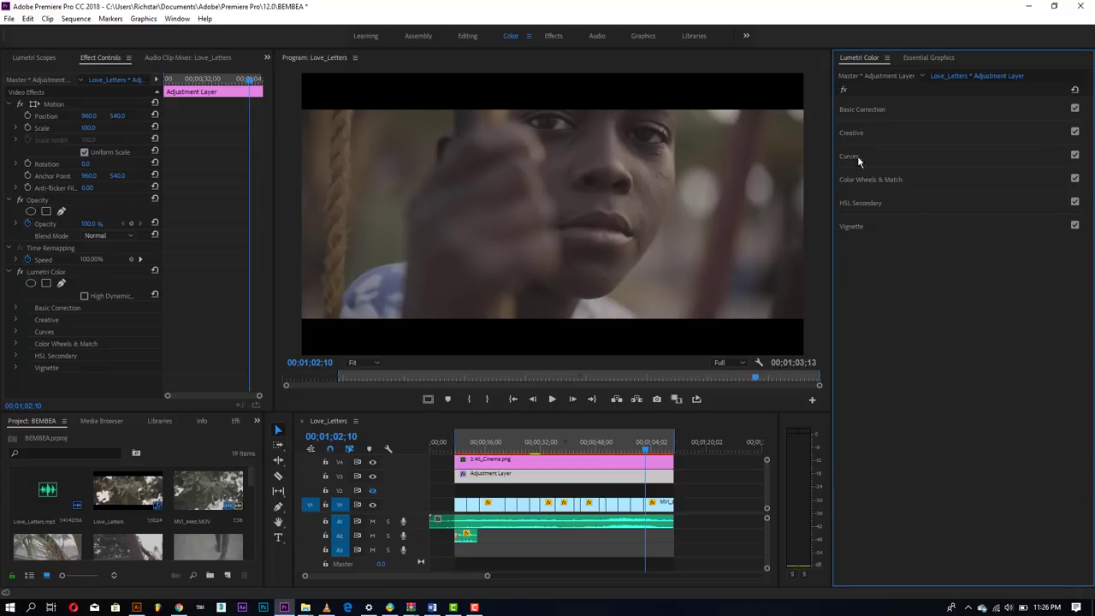
{"action": "left_click", "coordinate": [872, 184]}
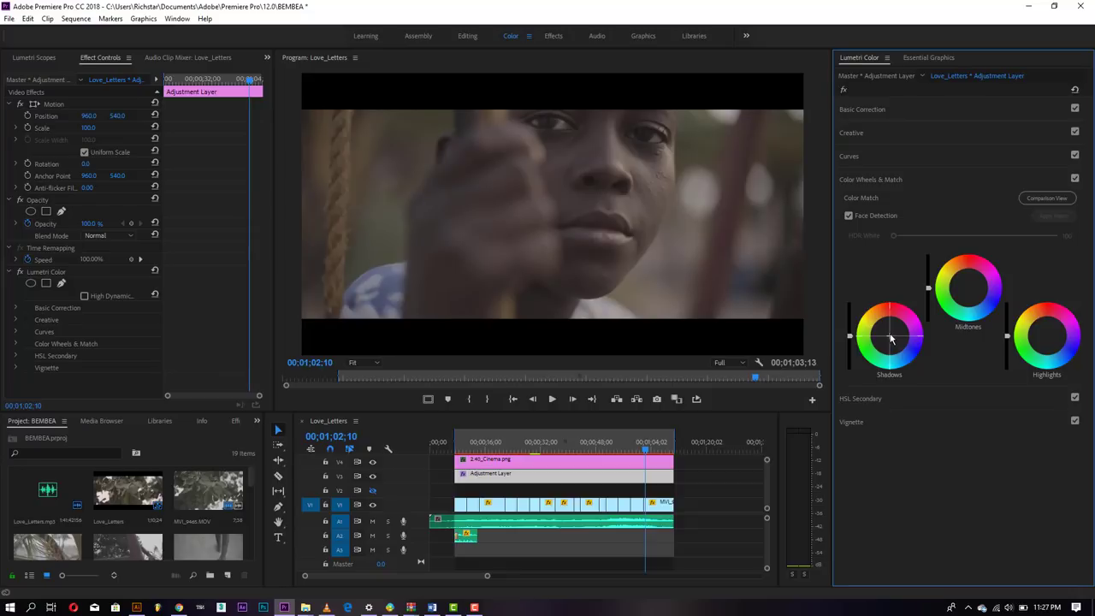
Keep the Shadows wheel near neutral and push Highlights and Midtones warmer
{"action": "left_click_drag", "start_coordinate": [891, 338], "coordinate": [898, 345]}
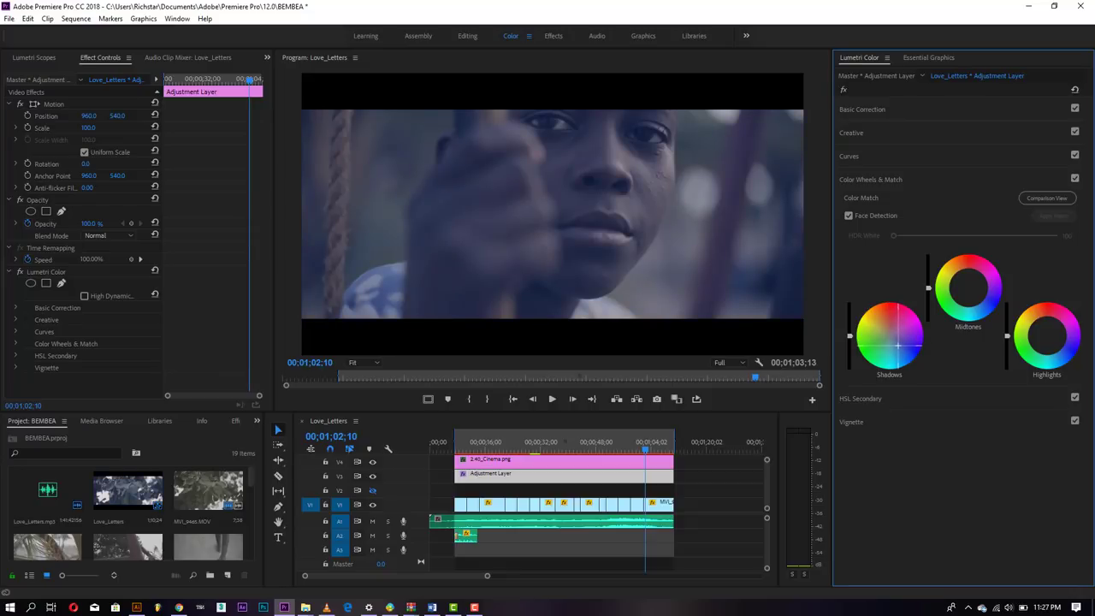
{"action": "left_click_drag", "start_coordinate": [897, 345], "coordinate": [897, 343]}
{"action": "left_click_drag", "start_coordinate": [1047, 335], "coordinate": [1037, 318]}
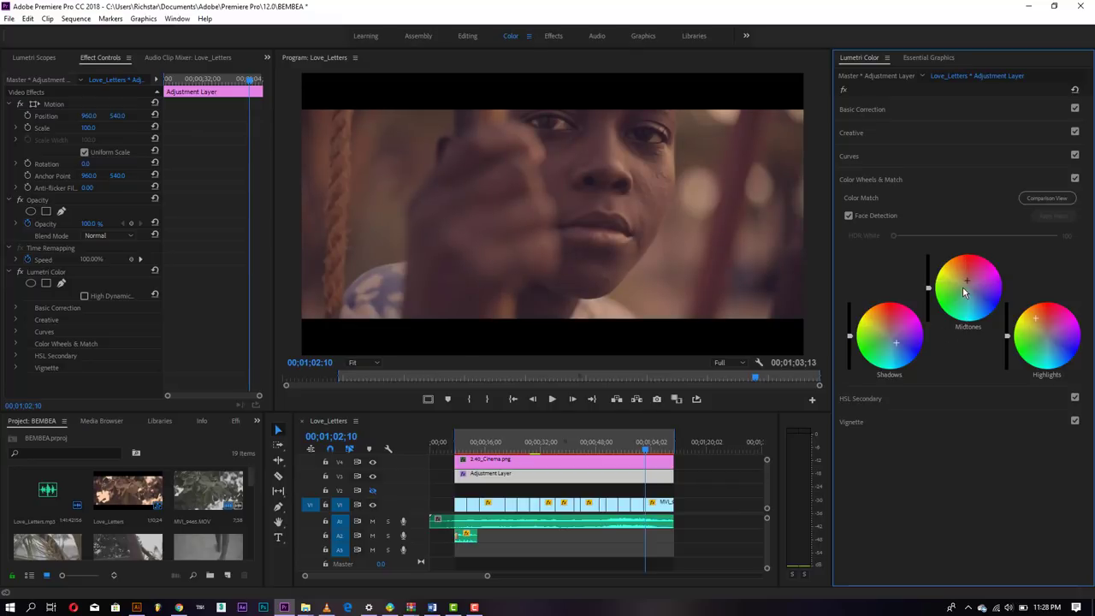
{"action": "left_click_drag", "start_coordinate": [970, 287], "coordinate": [963, 280]}
Toggle the V3 grade to compare, nudge the shadows, and fold away all sections
{"action": "left_click", "coordinate": [372, 477]}
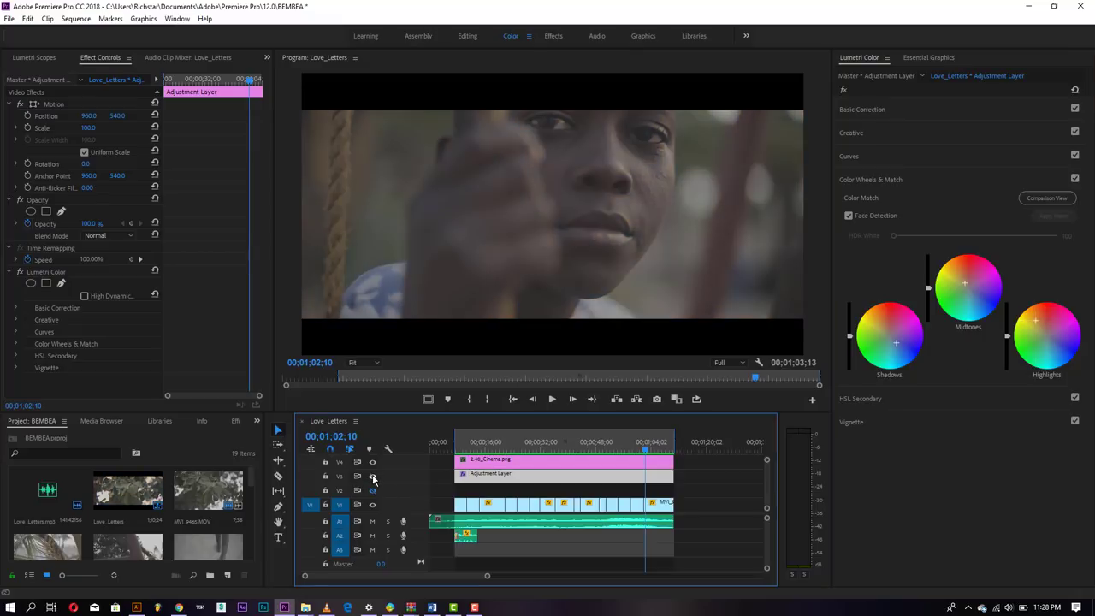
{"action": "left_click", "coordinate": [372, 476]}
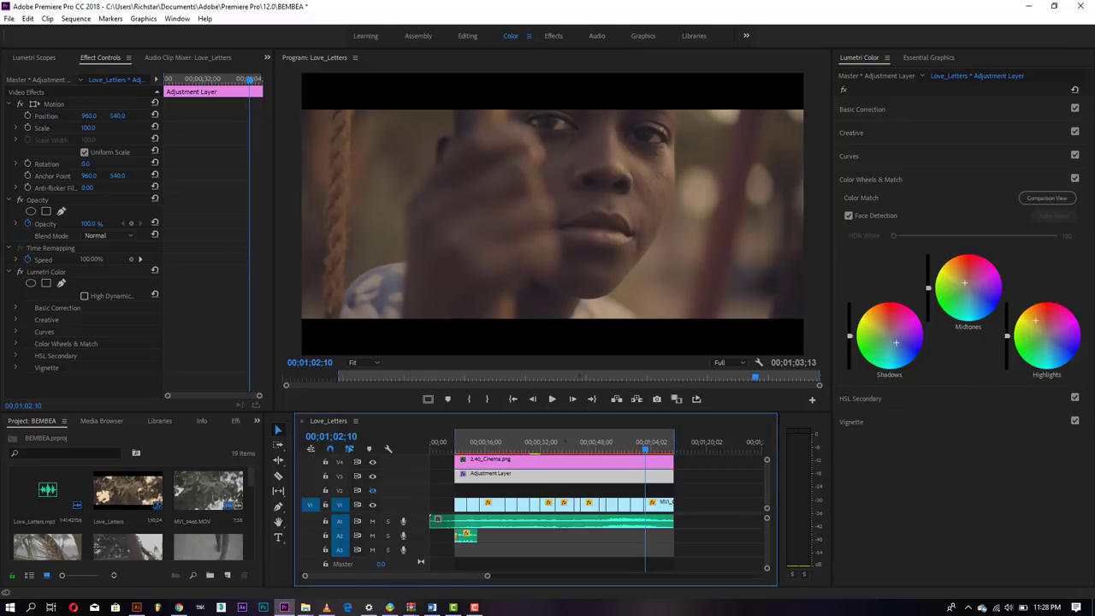
{"action": "left_click", "coordinate": [897, 348]}
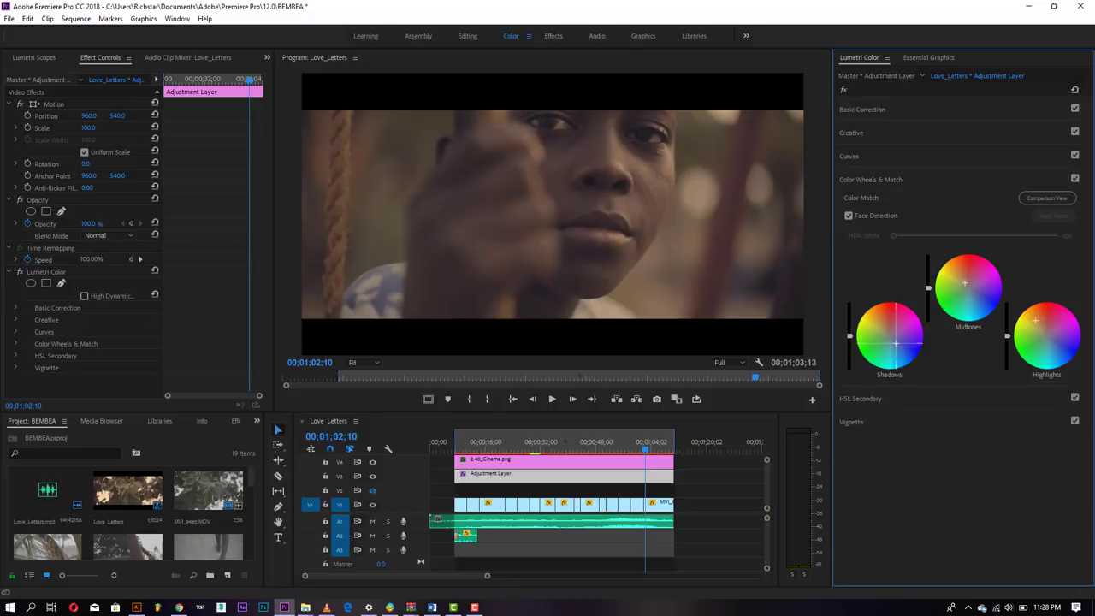
{"action": "left_click_drag", "start_coordinate": [896, 344], "coordinate": [897, 345]}
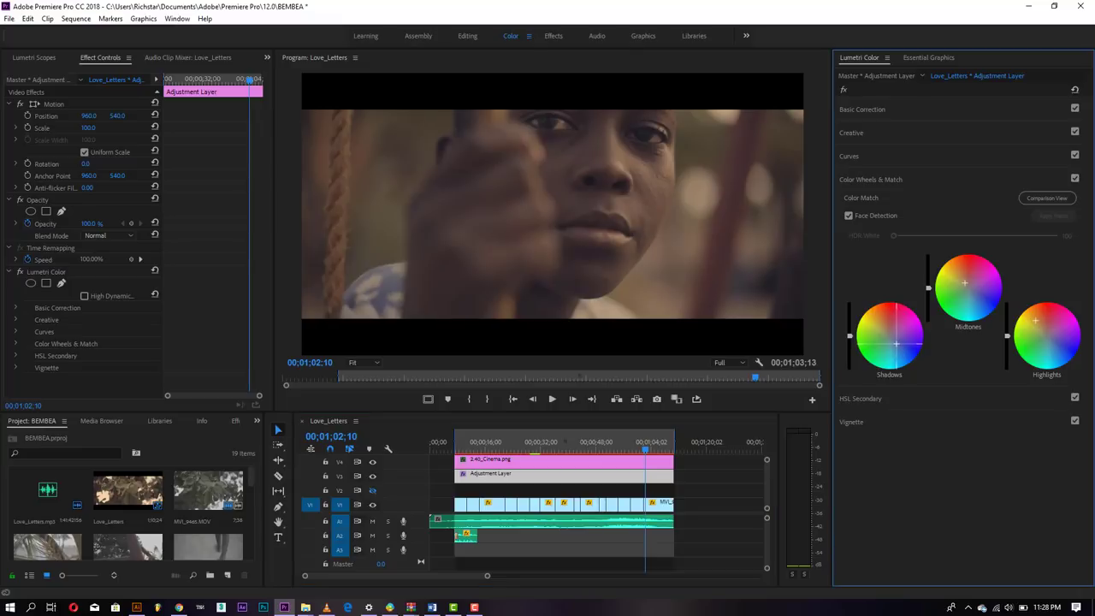
{"action": "left_click", "coordinate": [871, 399]}
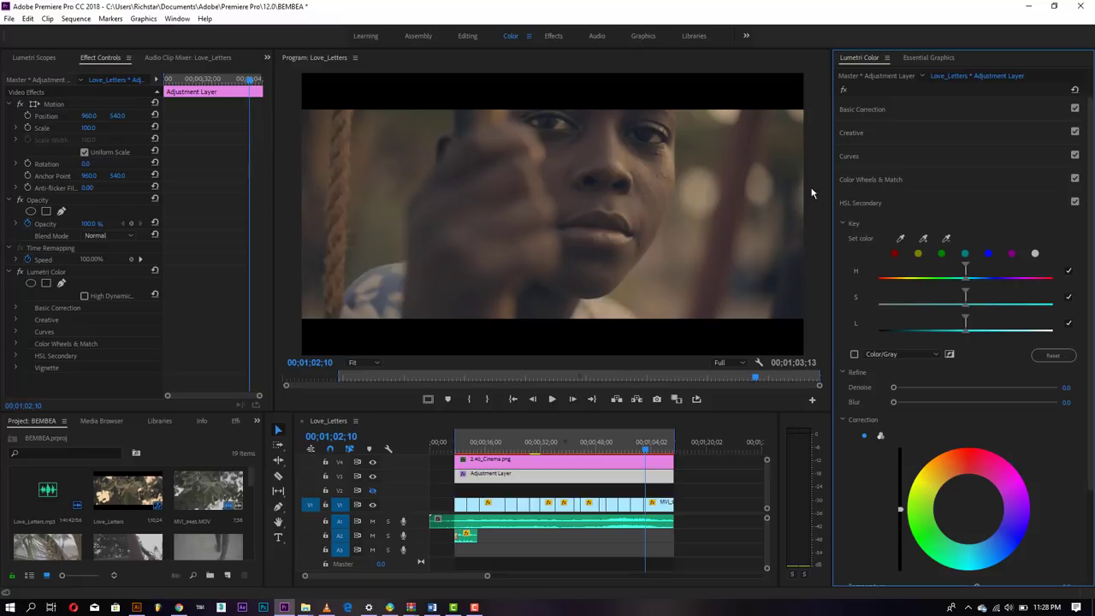
{"action": "left_click", "coordinate": [853, 205]}
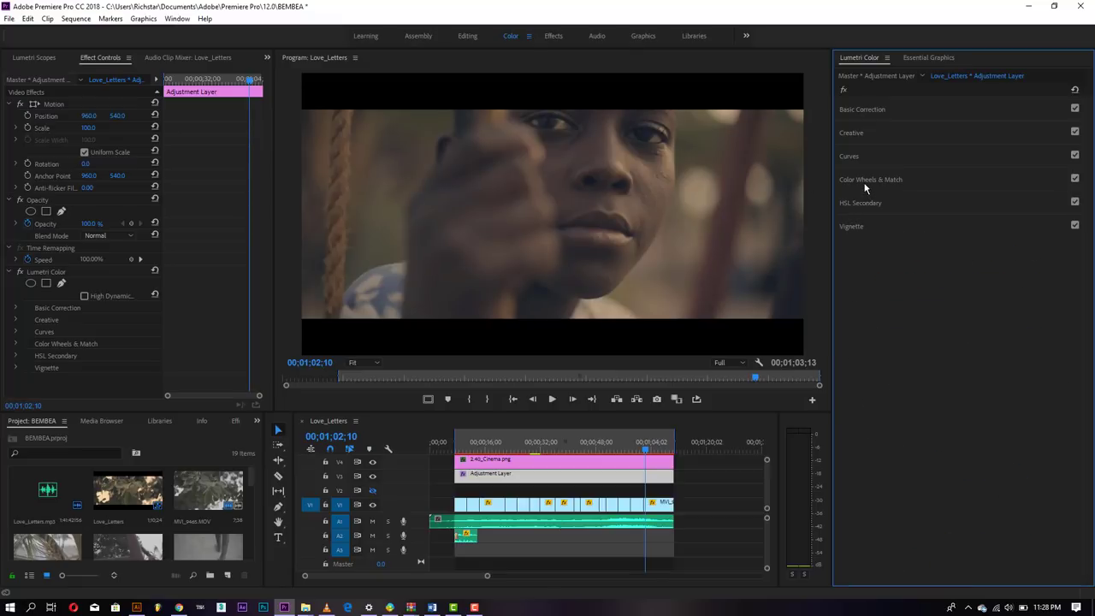
Expand the Lumetri Curves section and add a control point on the blue hues of the Hue Saturation curve
{"action": "left_click", "coordinate": [866, 186]}
{"action": "left_click", "coordinate": [866, 184]}
{"action": "left_click", "coordinate": [862, 205]}
{"action": "left_click", "coordinate": [863, 204]}
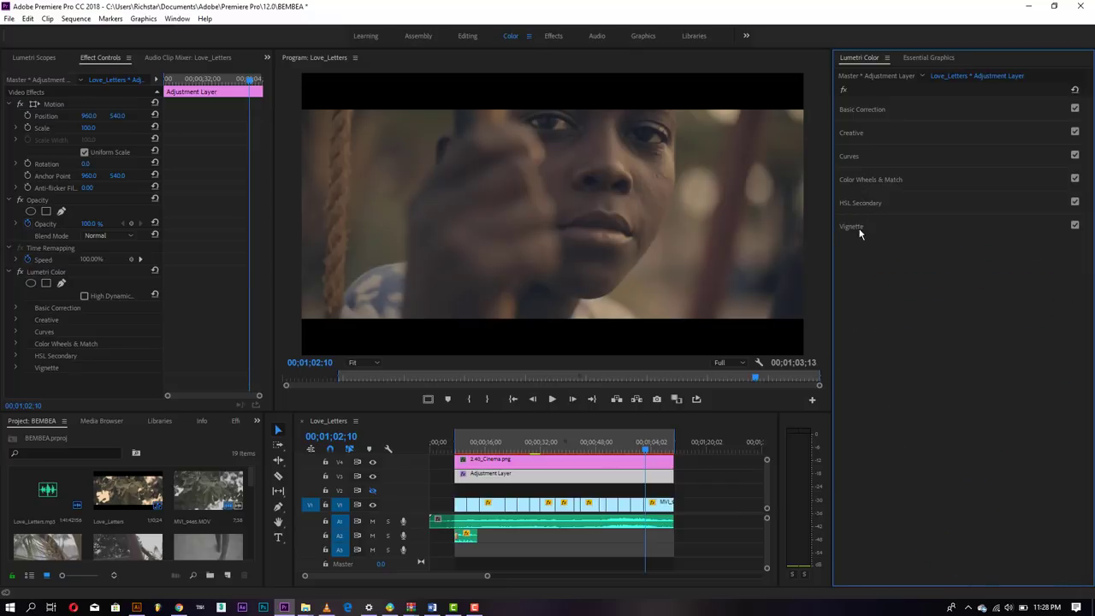
{"action": "left_click", "coordinate": [855, 156]}
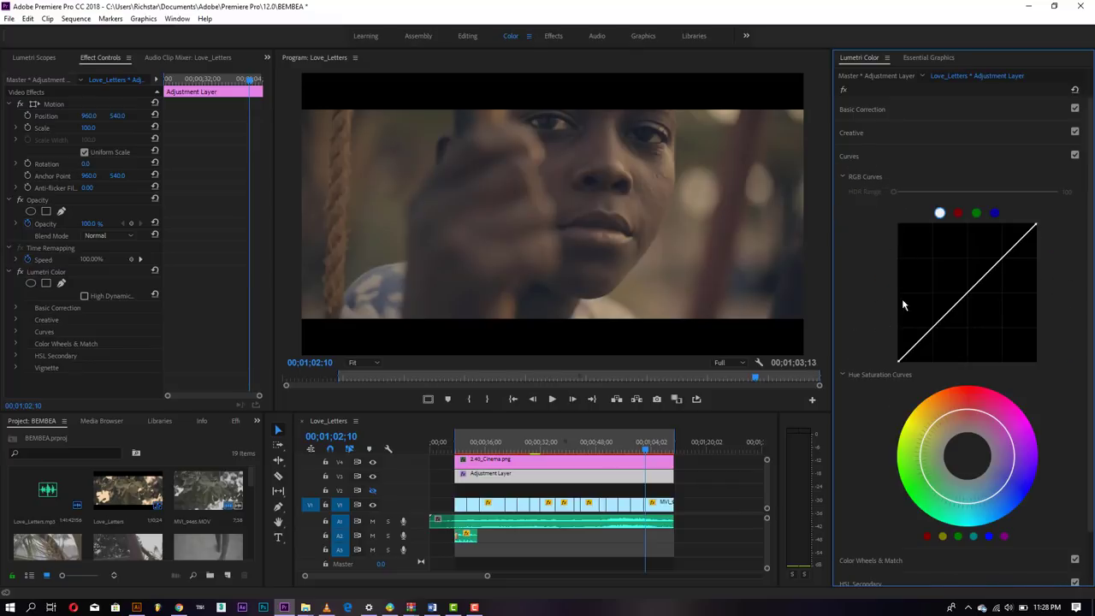
{"action": "scroll", "coordinate": [1074, 368], "scroll_direction": "down", "scroll_amount": 2}
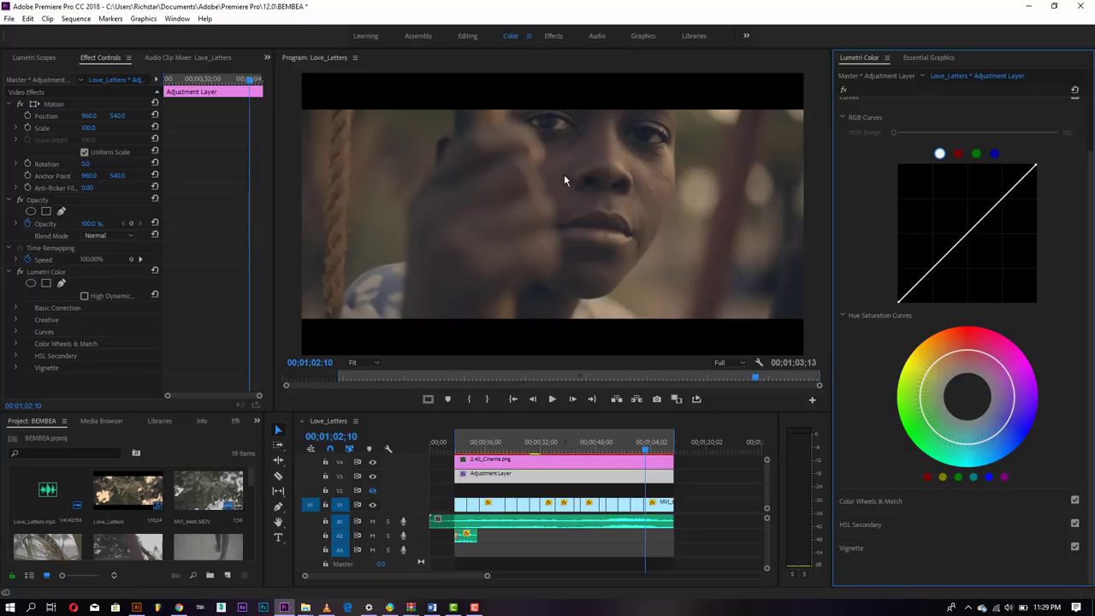
{"action": "left_click", "coordinate": [989, 477]}
Add points on the yellow hues and pull that section outward to boost warm-tone saturation
{"action": "left_click", "coordinate": [943, 477]}
{"action": "mouse_move", "coordinate": [1010, 422]}
{"action": "left_mouse_down"}
{"action": "mouse_move", "coordinate": [1025, 437]}
{"action": "mouse_move", "coordinate": [984, 441]}
{"action": "mouse_move", "coordinate": [999, 452]}
{"action": "left_mouse_up"}
{"action": "double_click", "coordinate": [986, 445]}
{"action": "mouse_move", "coordinate": [1014, 408]}
{"action": "left_mouse_down"}
{"action": "mouse_move", "coordinate": [1032, 432]}
{"action": "mouse_move", "coordinate": [1025, 443]}
{"action": "left_mouse_up"}
Add points around the blues, lower saturation in part of the blue range, and push orange-red saturation up
{"action": "left_click", "coordinate": [988, 439]}
{"action": "left_click", "coordinate": [977, 445]}
{"action": "mouse_move", "coordinate": [984, 446]}
{"action": "left_mouse_down"}
{"action": "mouse_move", "coordinate": [999, 435]}
{"action": "mouse_move", "coordinate": [1000, 459]}
{"action": "mouse_move", "coordinate": [1015, 461]}
{"action": "left_mouse_up"}
{"action": "left_click_drag", "start_coordinate": [974, 446], "coordinate": [983, 460]}
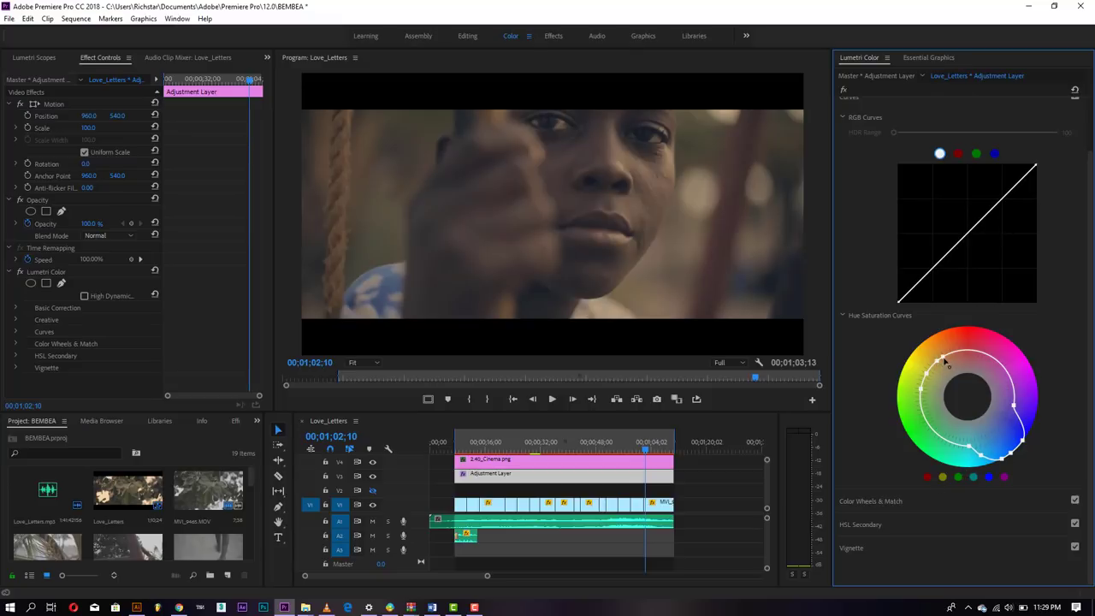
{"action": "left_click_drag", "start_coordinate": [945, 363], "coordinate": [940, 343]}
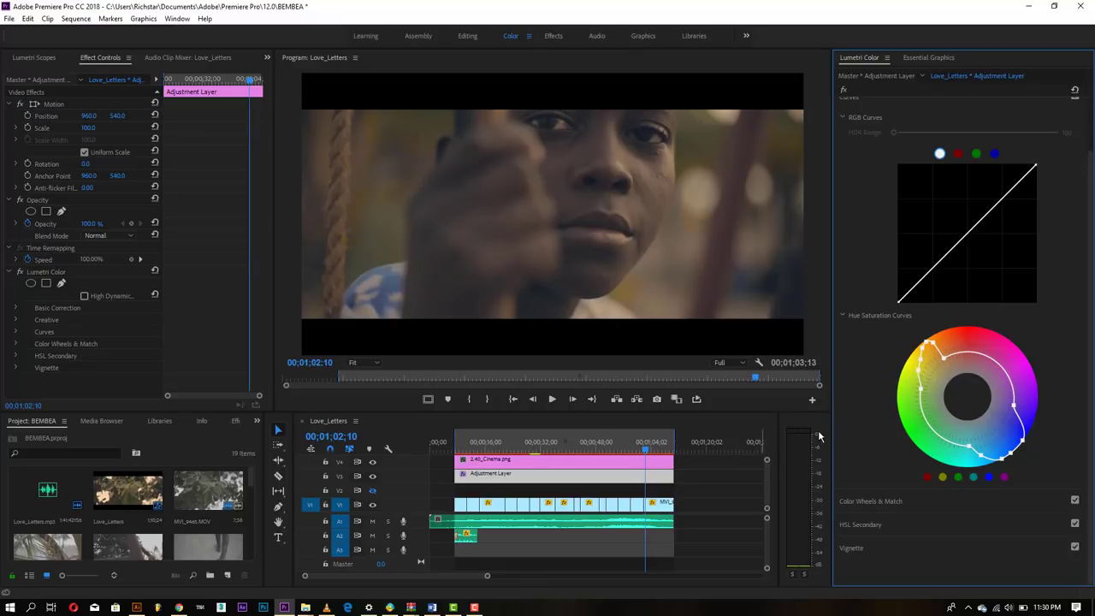
In Lumetri Creative, set Sharpen to 30 and Saturation to 115
{"action": "scroll", "coordinate": [895, 505], "scroll_direction": "up", "scroll_amount": 1}
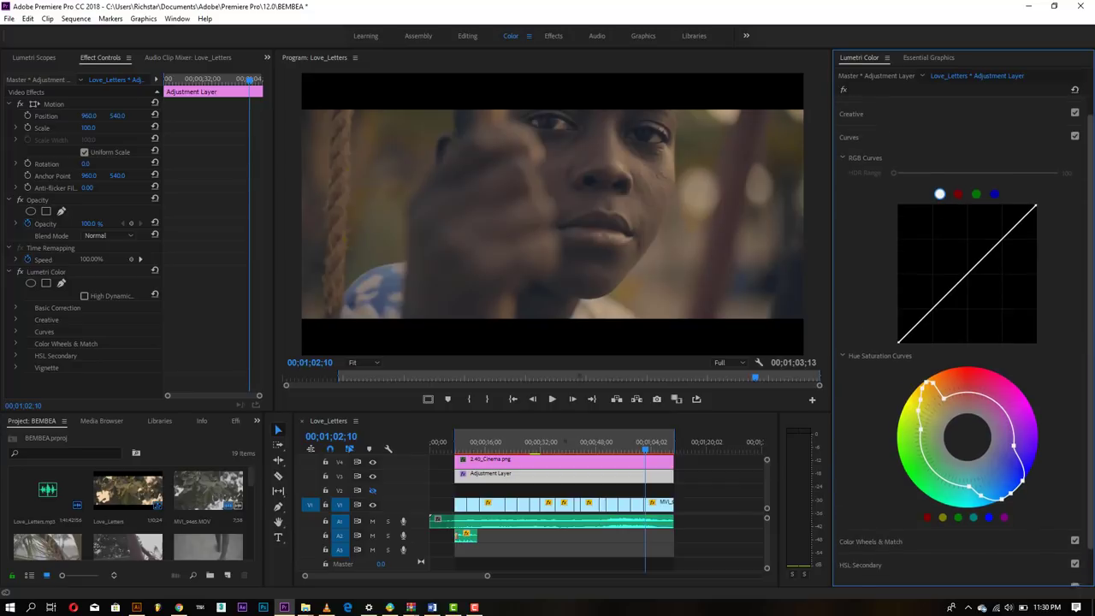
{"action": "scroll", "coordinate": [862, 136], "scroll_direction": "up", "scroll_amount": 1}
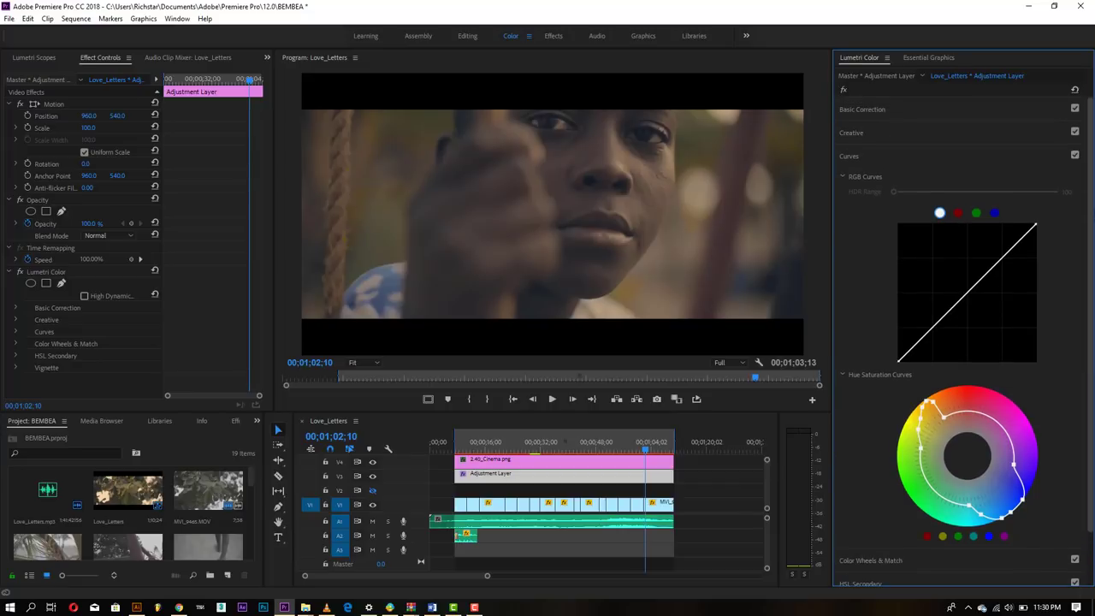
{"action": "left_click", "coordinate": [856, 133]}
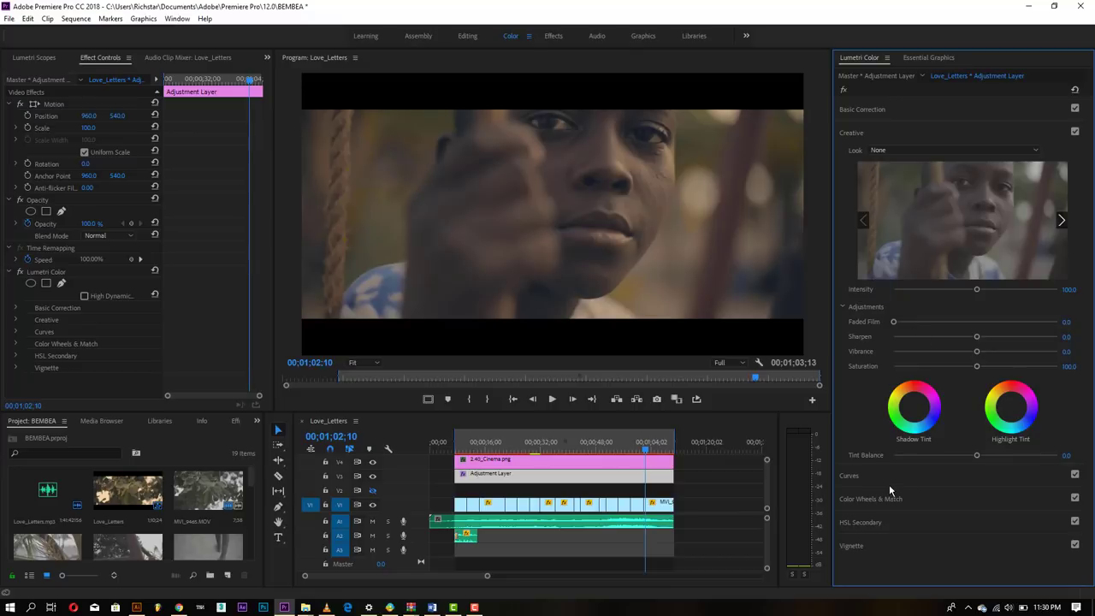
{"action": "left_click", "coordinate": [1067, 336]}
{"action": "key", "text": "Return"}
{"action": "left_click", "coordinate": [1070, 366]}
{"action": "type", "text": "15"}
{"action": "key", "text": "Return"}
{"action": "left_click", "coordinate": [1071, 366]}
{"action": "key", "text": "Return"}
Set the Creative Faded Film amount to 25
{"action": "mouse_move", "coordinate": [895, 321]}
{"action": "left_mouse_down"}
{"action": "mouse_move", "coordinate": [1025, 321]}
{"action": "mouse_move", "coordinate": [1074, 353]}
{"action": "left_mouse_up"}
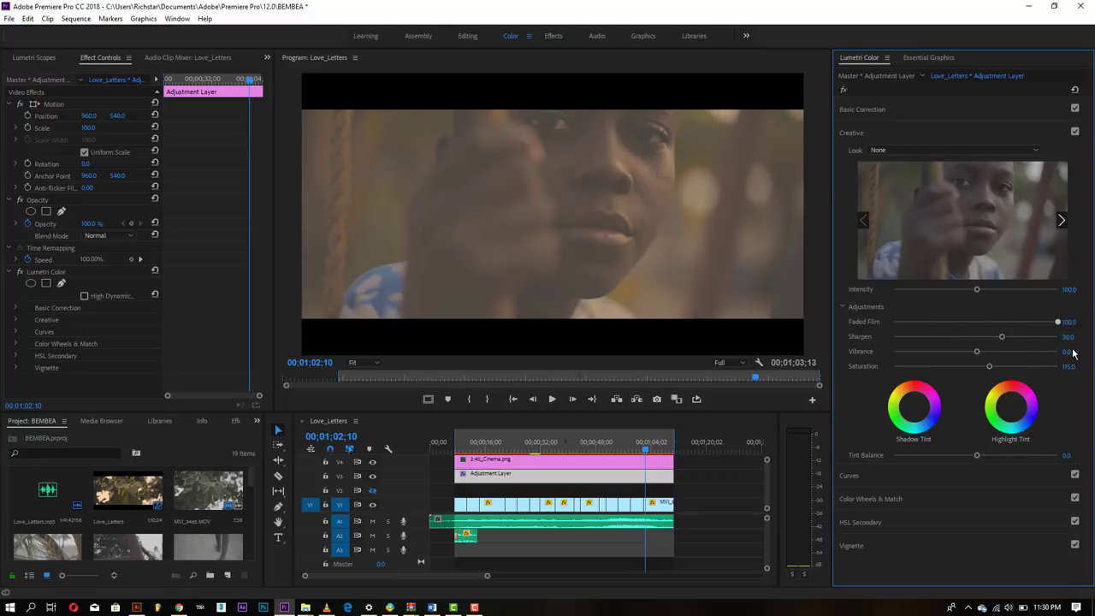
{"action": "left_click", "coordinate": [1069, 321]}
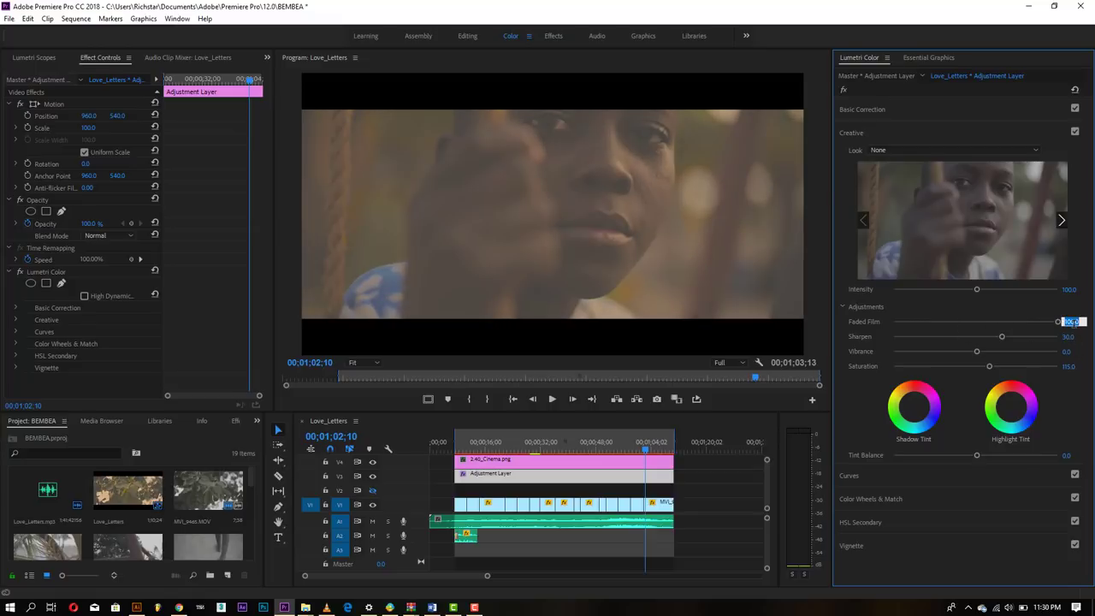
{"action": "type", "text": "25"}
{"action": "key", "text": "Return"}
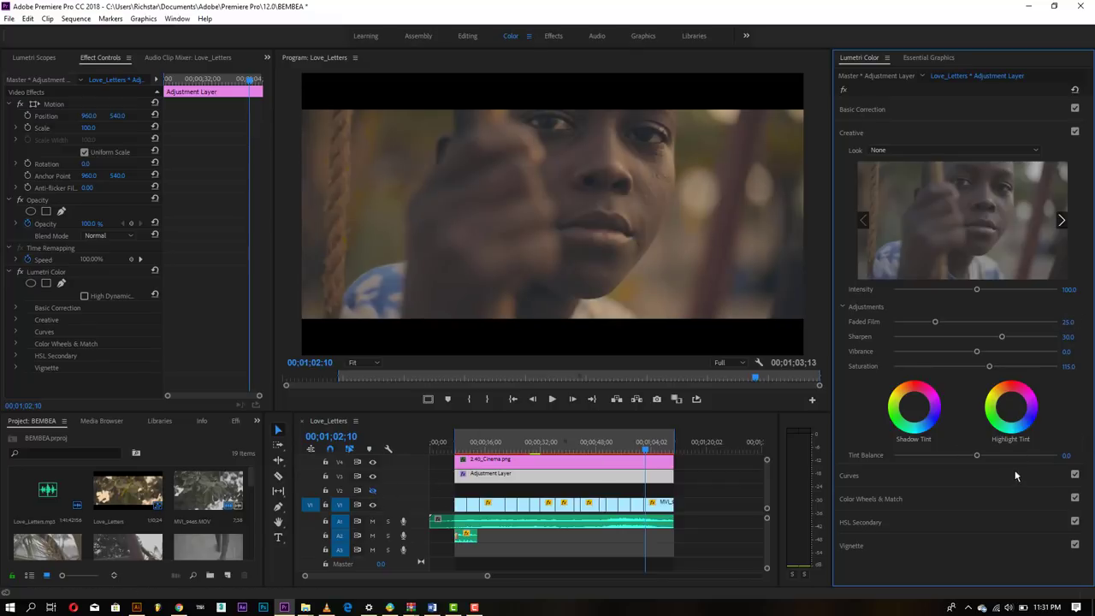
Add a subtle vignette with Amount about -0.1, Midpoint 56.6, Feather 47.2 and less roundness
{"action": "left_click", "coordinate": [852, 546]}
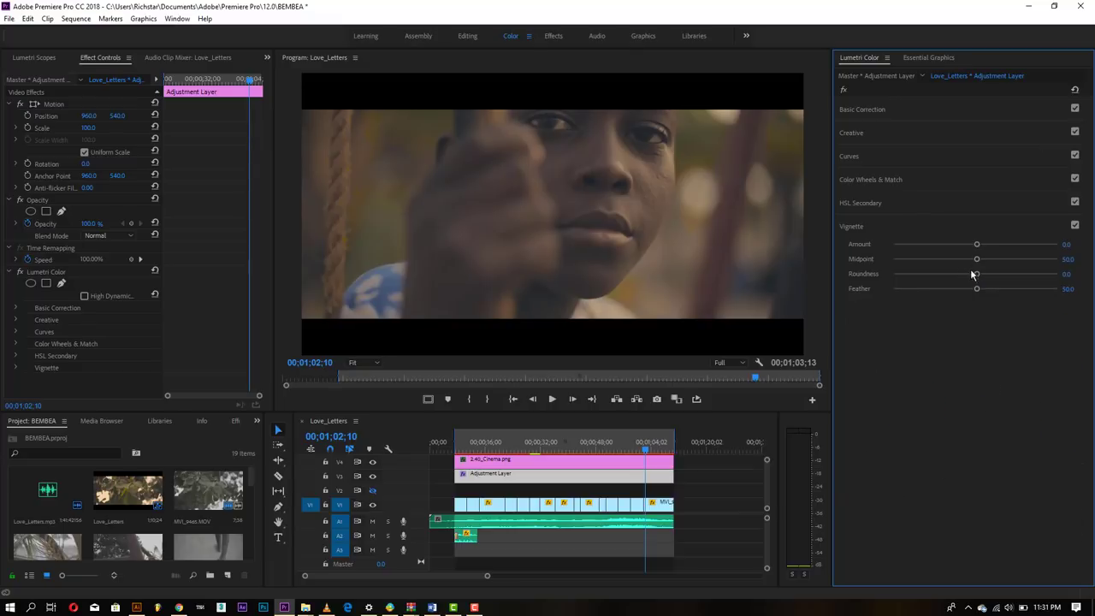
{"action": "left_click_drag", "start_coordinate": [977, 289], "coordinate": [909, 289]}
{"action": "left_click_drag", "start_coordinate": [1007, 298], "coordinate": [978, 290]}
{"action": "mouse_move", "coordinate": [978, 246]}
{"action": "left_mouse_down"}
{"action": "mouse_move", "coordinate": [1003, 253]}
{"action": "mouse_move", "coordinate": [964, 247]}
{"action": "mouse_move", "coordinate": [973, 251]}
{"action": "left_mouse_up"}
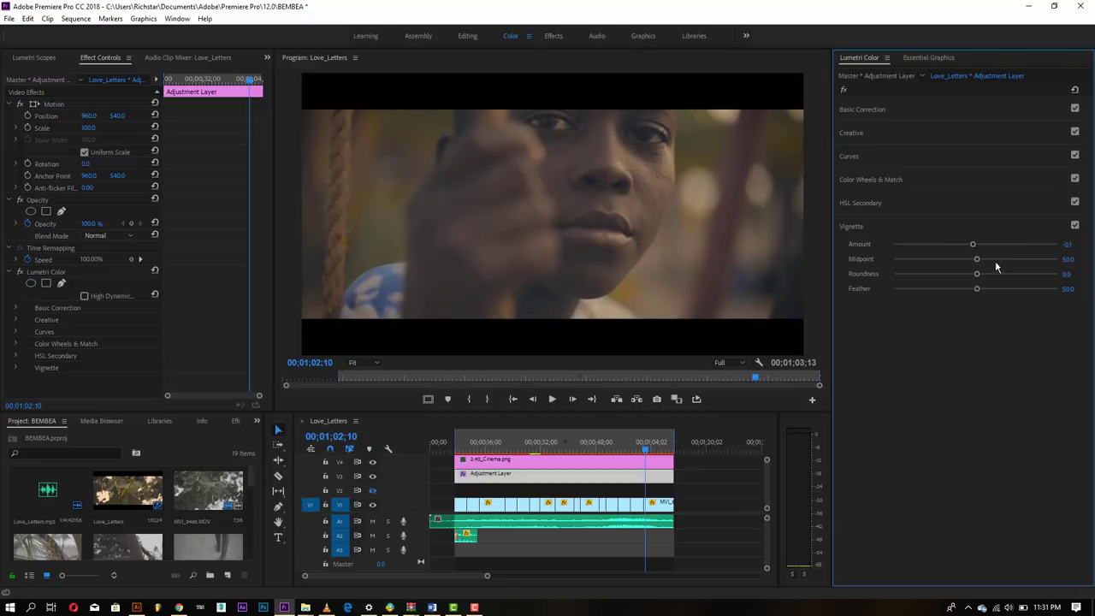
{"action": "left_click_drag", "start_coordinate": [978, 260], "coordinate": [988, 265]}
{"action": "mouse_move", "coordinate": [976, 275]}
{"action": "left_mouse_down"}
{"action": "mouse_move", "coordinate": [946, 270]}
{"action": "mouse_move", "coordinate": [976, 274]}
{"action": "mouse_move", "coordinate": [971, 290]}
{"action": "left_mouse_up"}
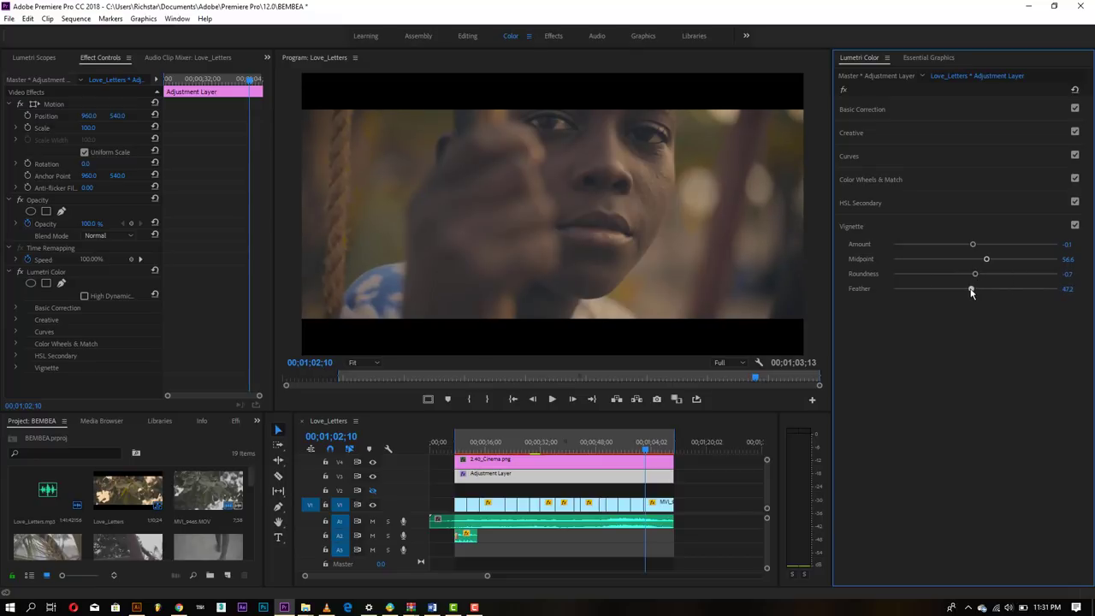
Toggle the vignette off and on to compare, then jump to the leaves shot near 9 seconds
{"action": "left_click", "coordinate": [1076, 226]}
{"action": "left_click", "coordinate": [1075, 226]}
{"action": "left_click", "coordinate": [462, 450]}
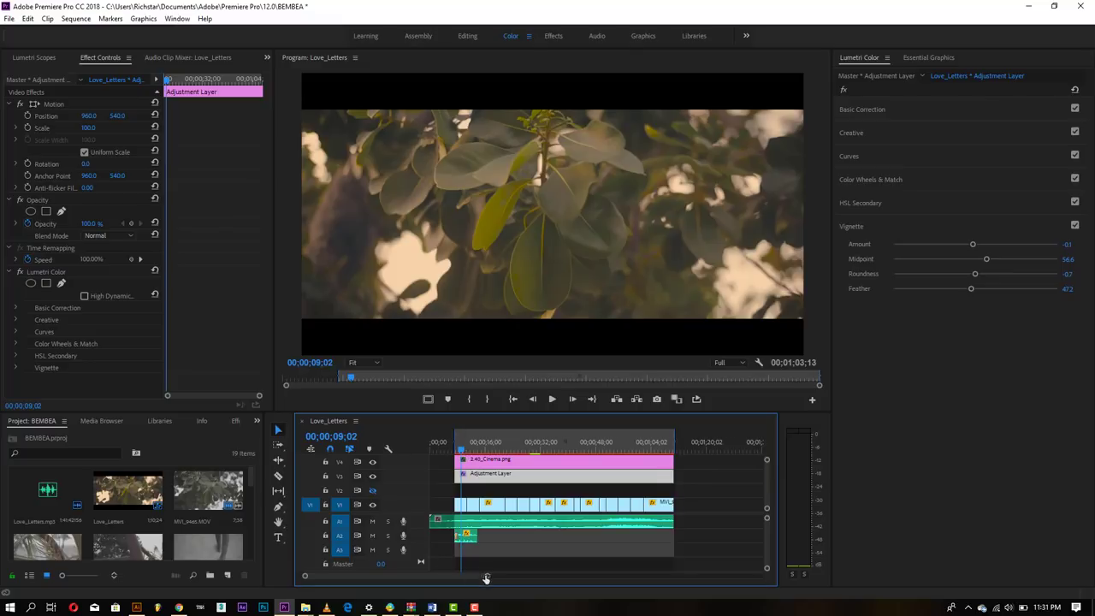
Play the Love_Letters sequence from about 7 seconds to review the warm grade and vignette
{"action": "left_click_drag", "start_coordinate": [486, 575], "coordinate": [461, 577]}
{"action": "left_click", "coordinate": [486, 451]}
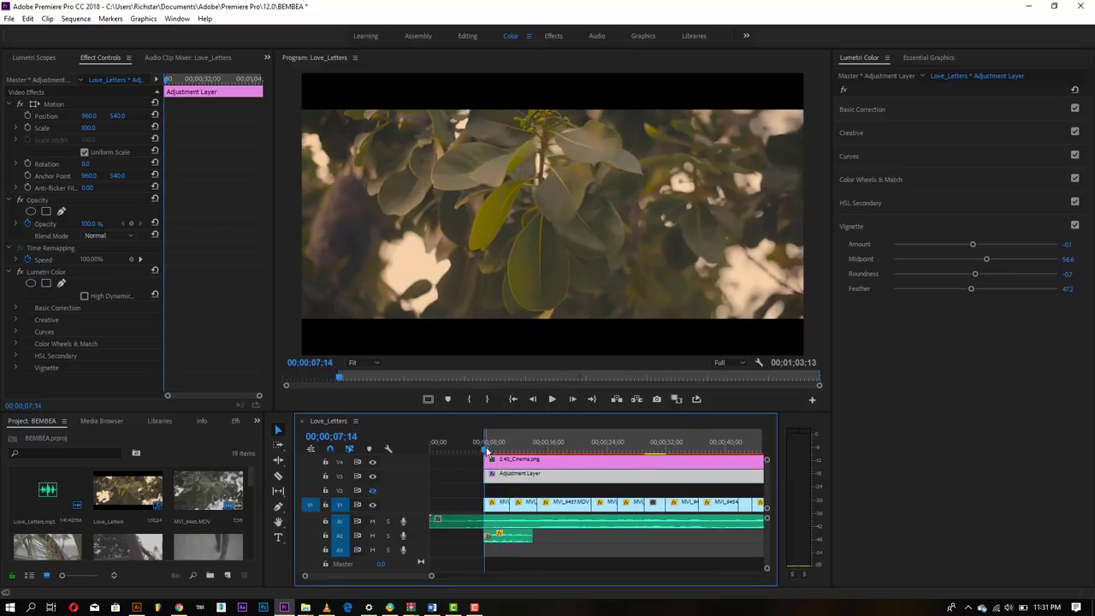
{"action": "key", "text": "space"}
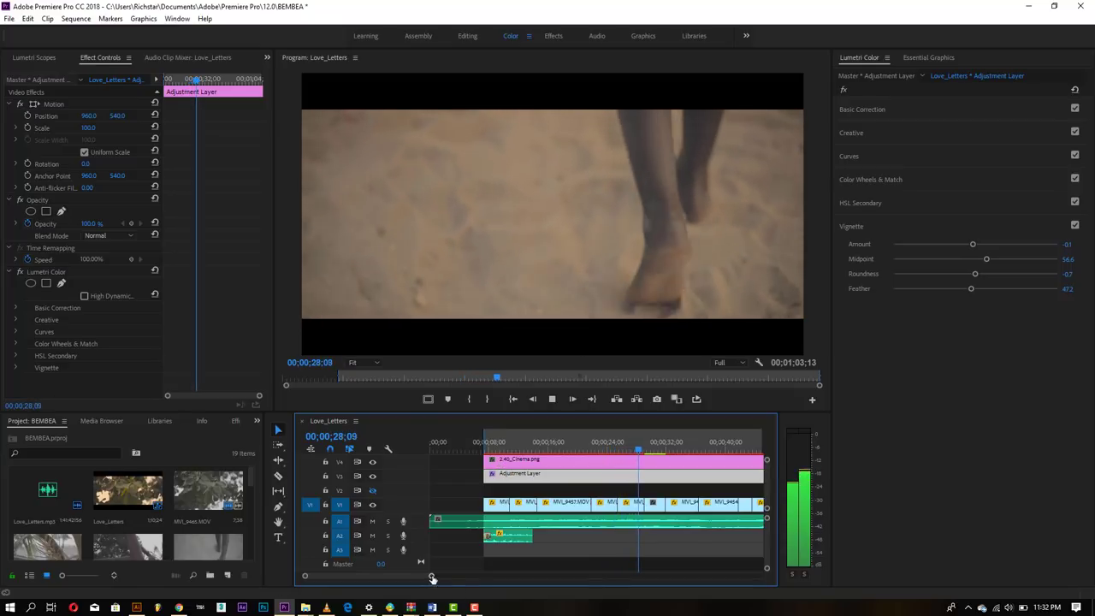
{"action": "mouse_move", "coordinate": [431, 575]}
{"action": "left_mouse_down"}
{"action": "mouse_move", "coordinate": [465, 583]}
{"action": "mouse_move", "coordinate": [498, 572]}
{"action": "left_mouse_up"}
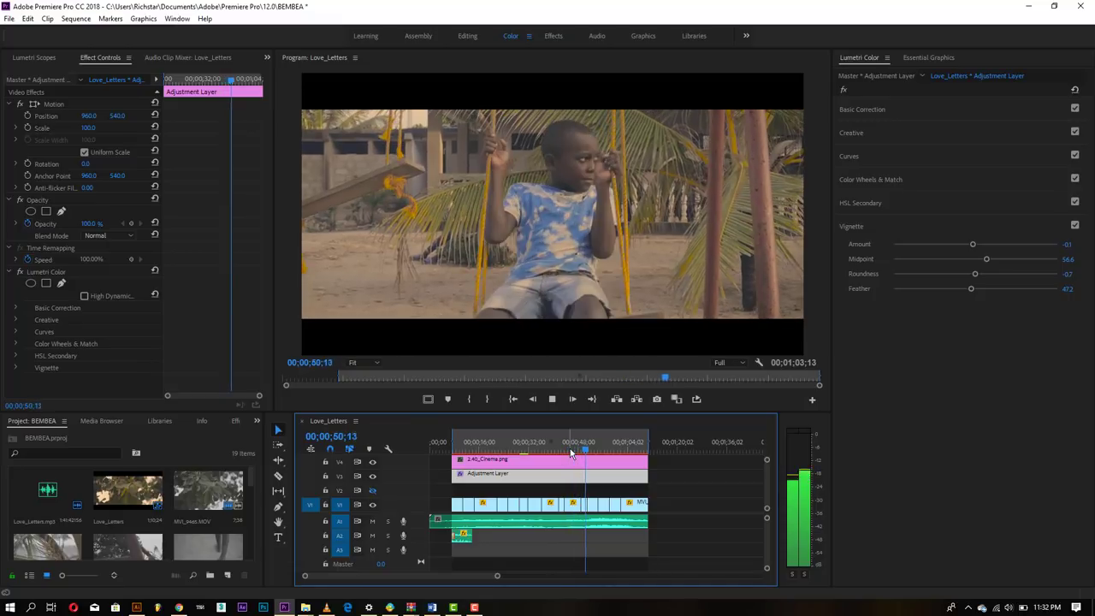
Stop at about 44 seconds, zoom the timeline in, and select the MVI_9455 clip
{"action": "left_click", "coordinate": [571, 451]}
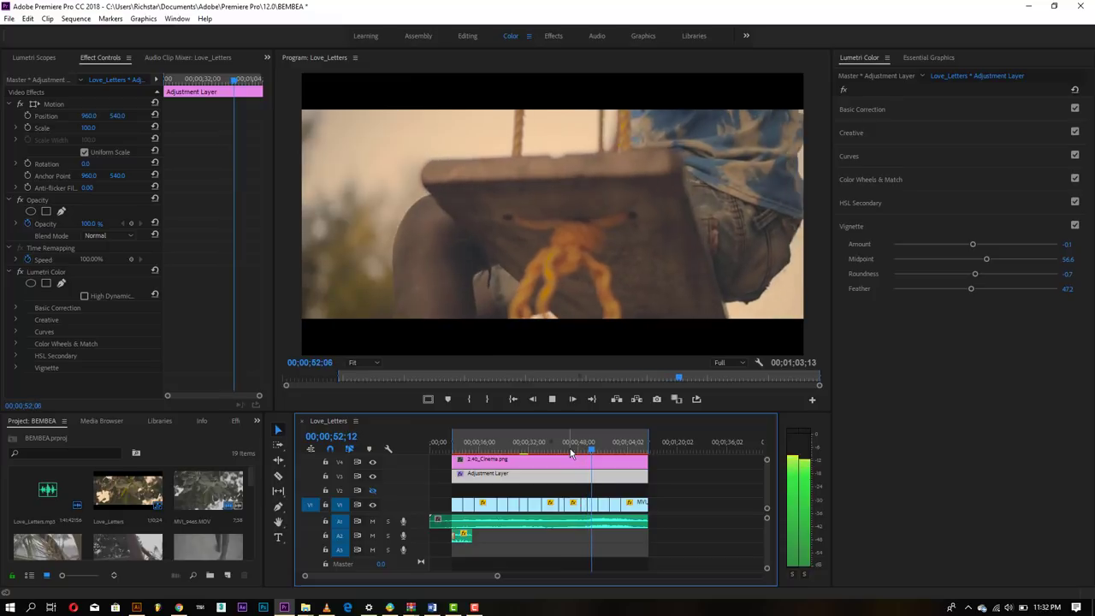
{"action": "left_click", "coordinate": [569, 451]}
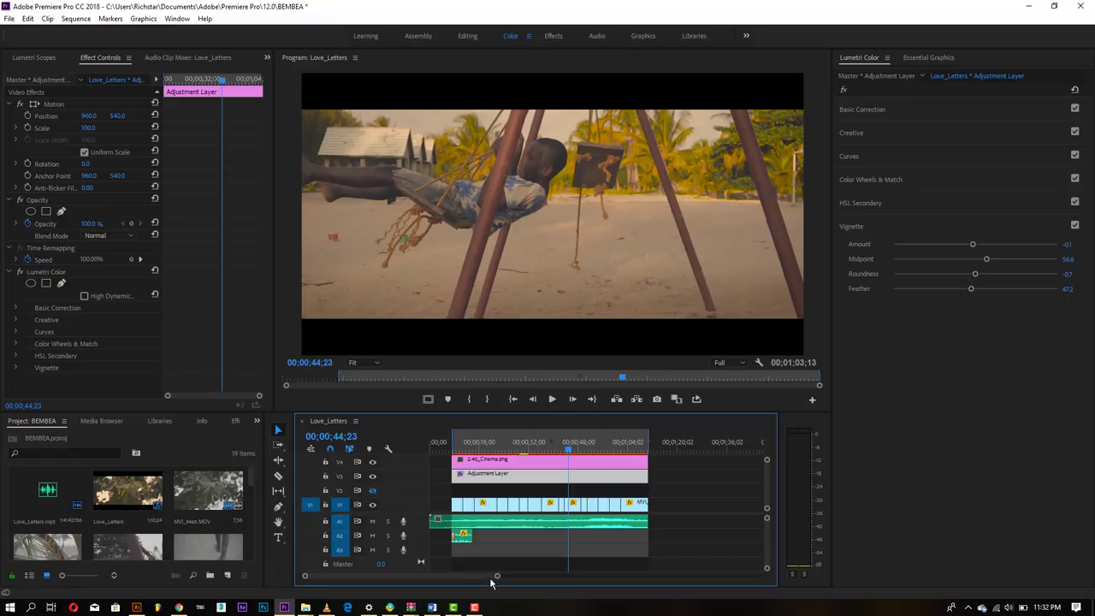
{"action": "left_click_drag", "start_coordinate": [496, 577], "coordinate": [437, 576]}
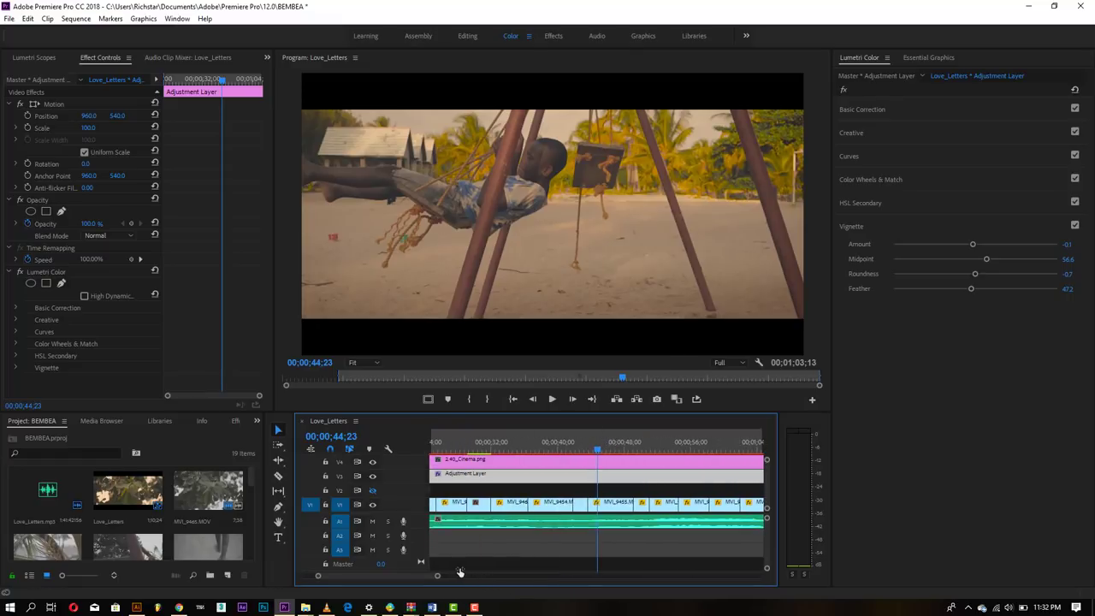
{"action": "left_click", "coordinate": [620, 507]}
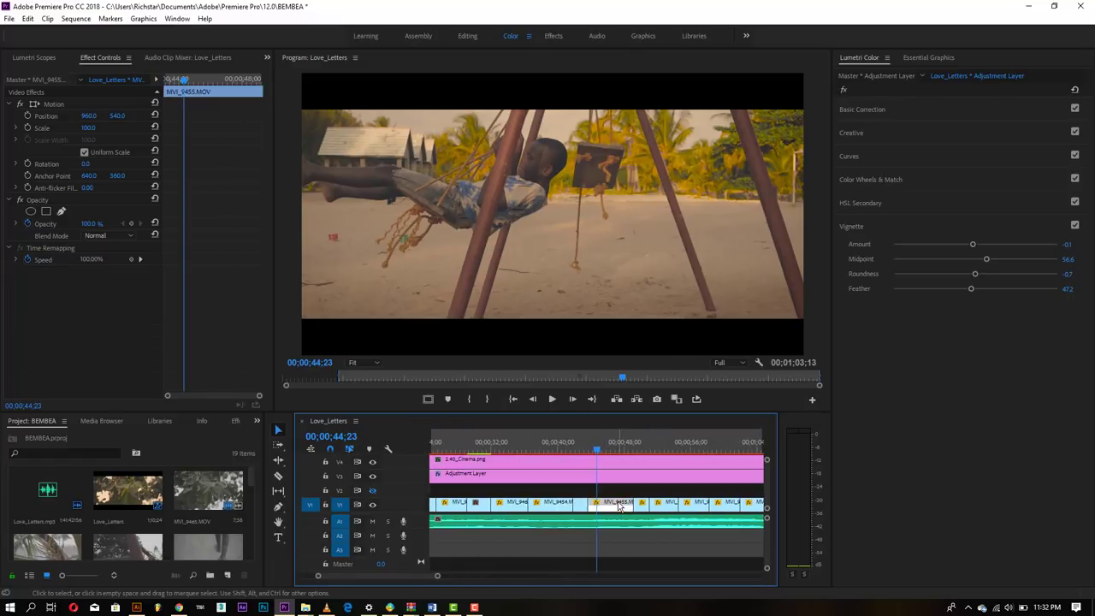
Cut the V3 adjustment layer at both edges of MVI_9455 and select the middle piece
{"action": "left_click", "coordinate": [278, 478]}
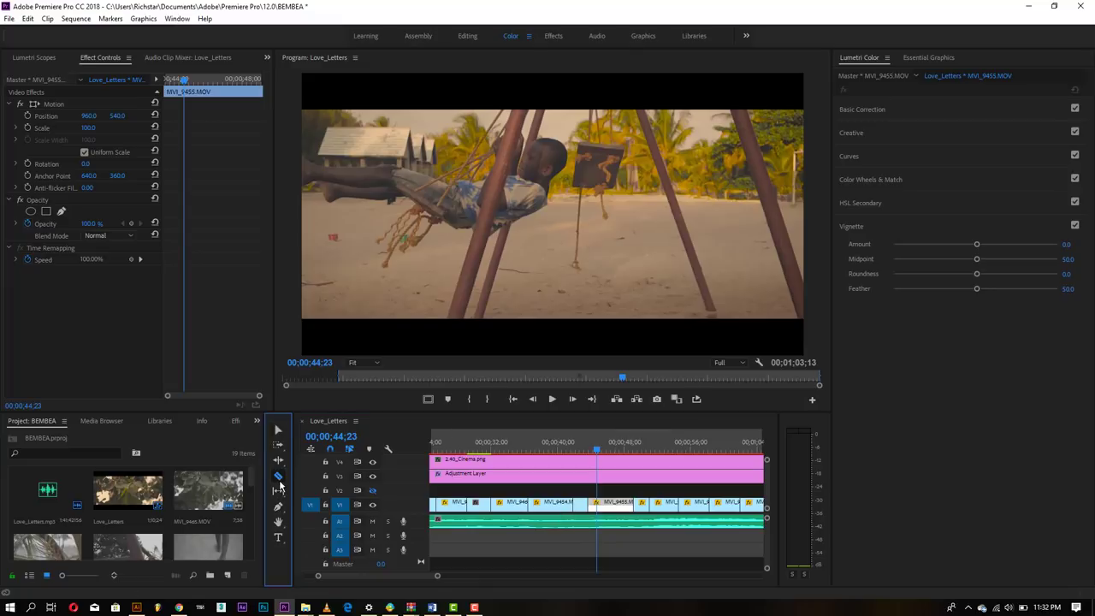
{"action": "left_click", "coordinate": [638, 473]}
{"action": "left_click", "coordinate": [597, 477]}
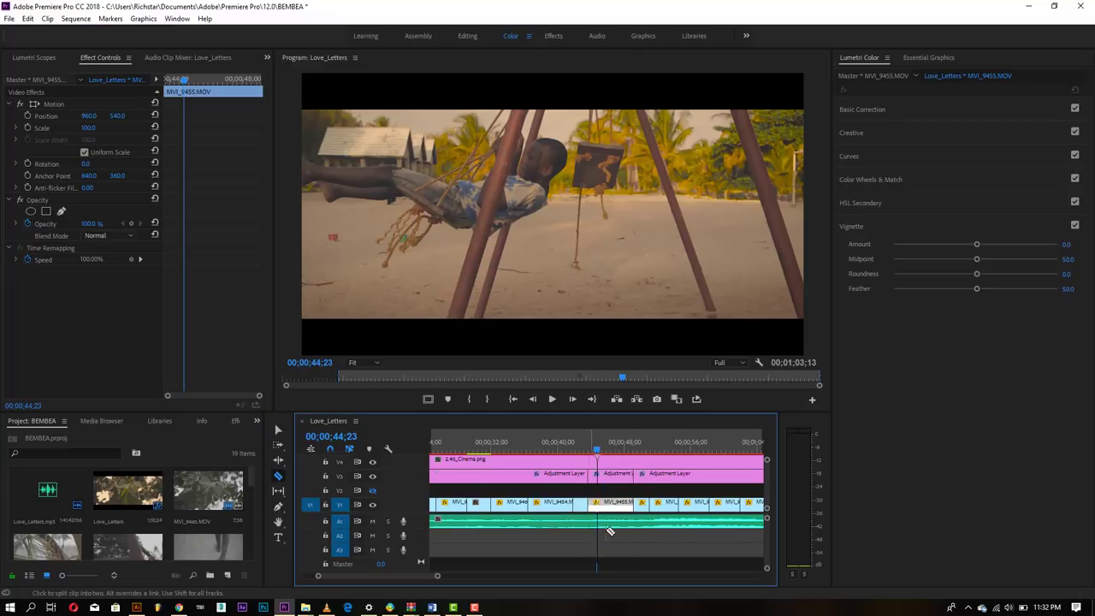
{"action": "left_click", "coordinate": [278, 432]}
{"action": "left_click", "coordinate": [615, 473]}
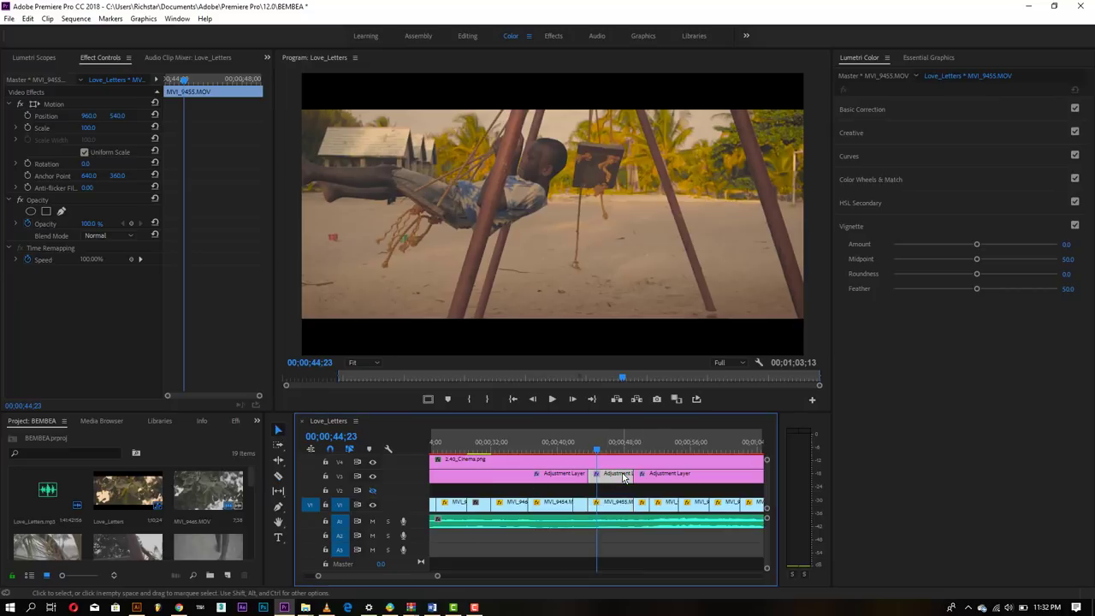
Show the middle piece's Curves settings and move the playhead to about 42 seconds
{"action": "left_click", "coordinate": [868, 178]}
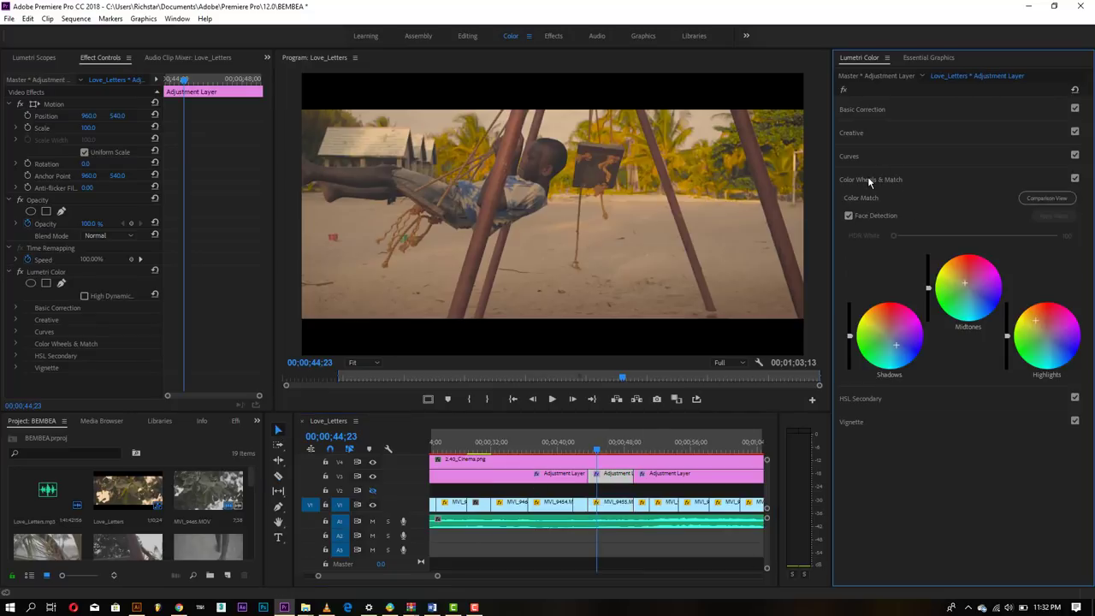
{"action": "left_click", "coordinate": [863, 154]}
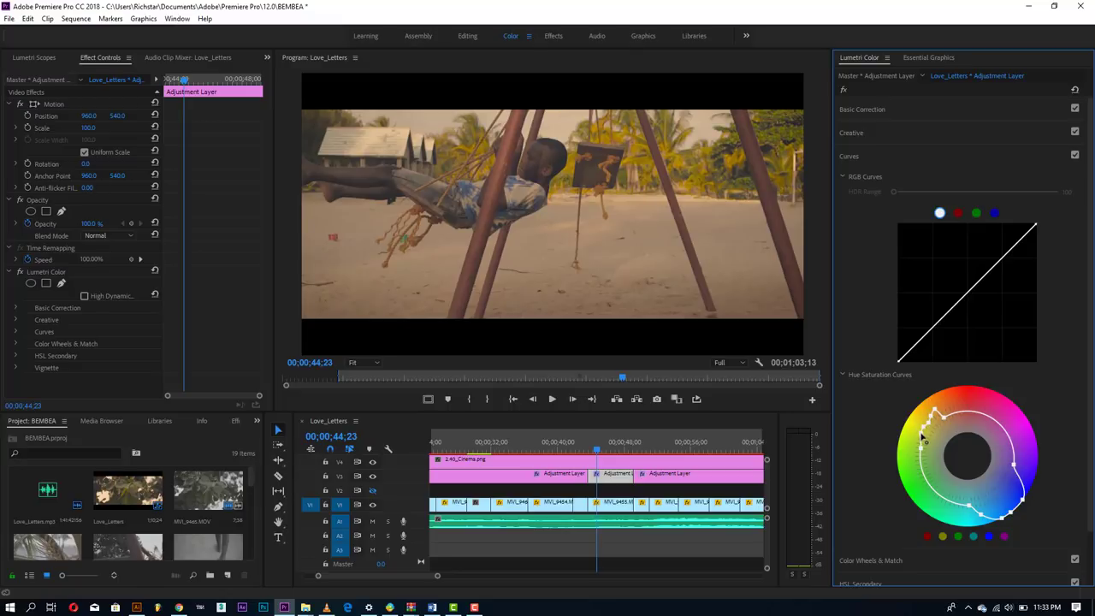
{"action": "left_click", "coordinate": [586, 450]}
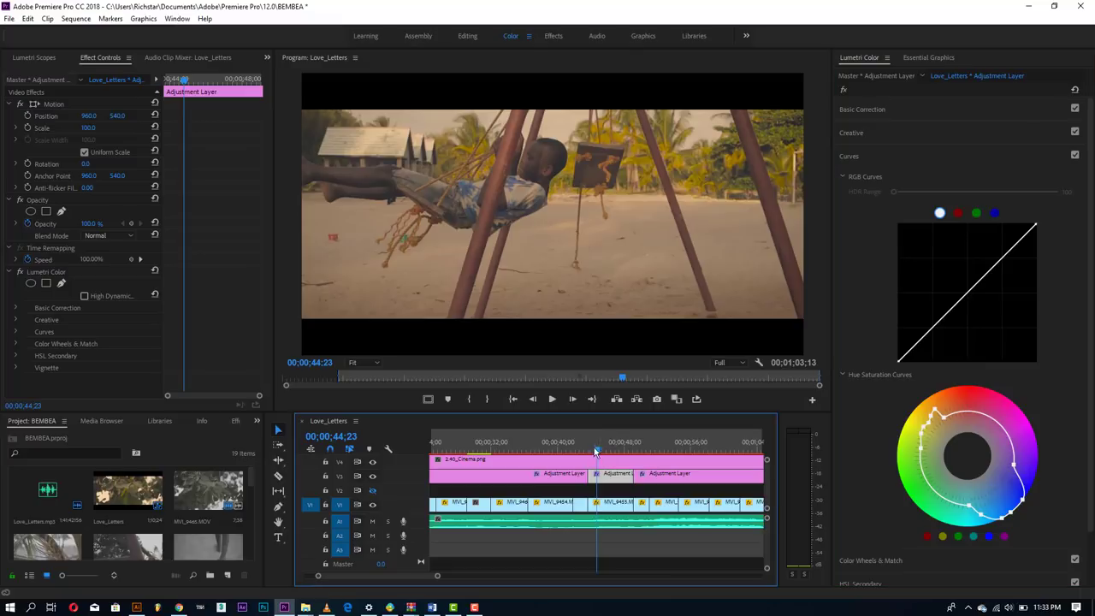
{"action": "left_click", "coordinate": [581, 451]}
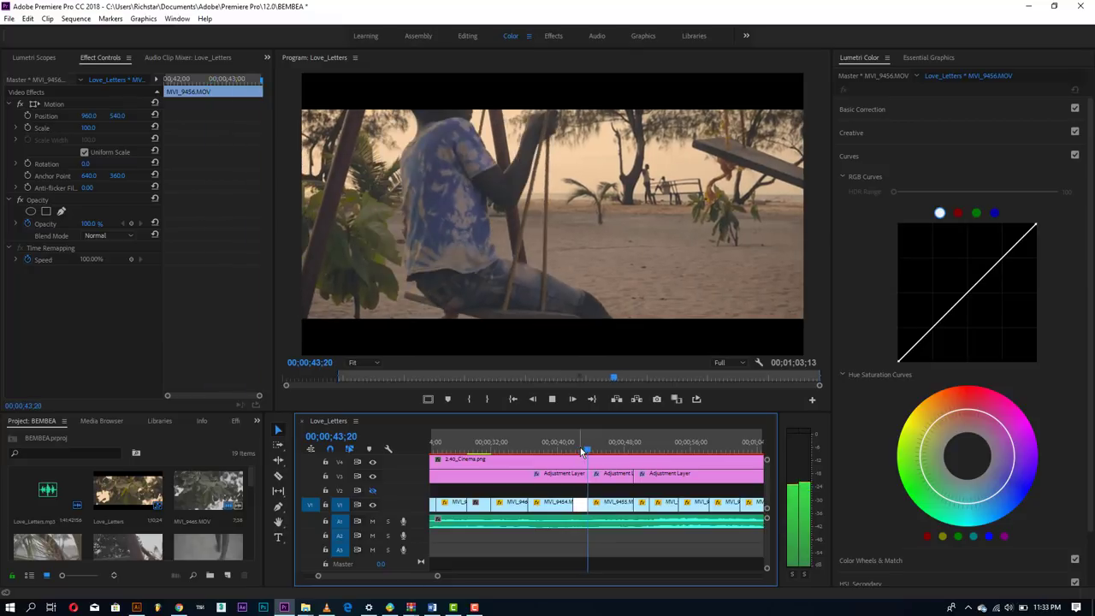
Select the first adjustment piece, go to the leafy shot at 00;00;09;29, and add a Hue Saturation curve point
{"action": "left_click_drag", "start_coordinate": [581, 451], "coordinate": [511, 446]}
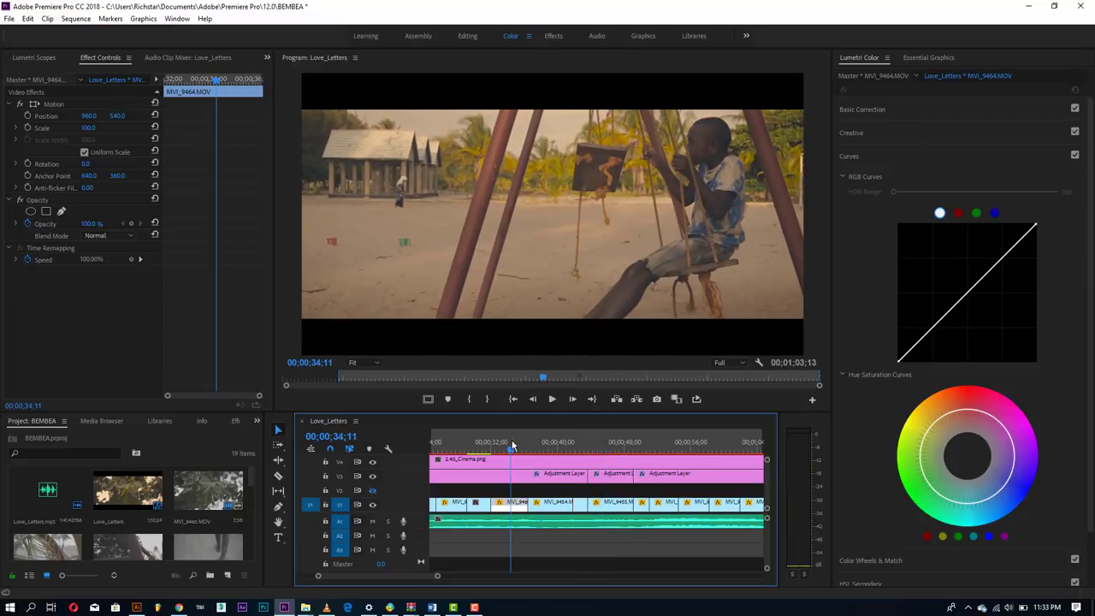
{"action": "left_click", "coordinate": [519, 476]}
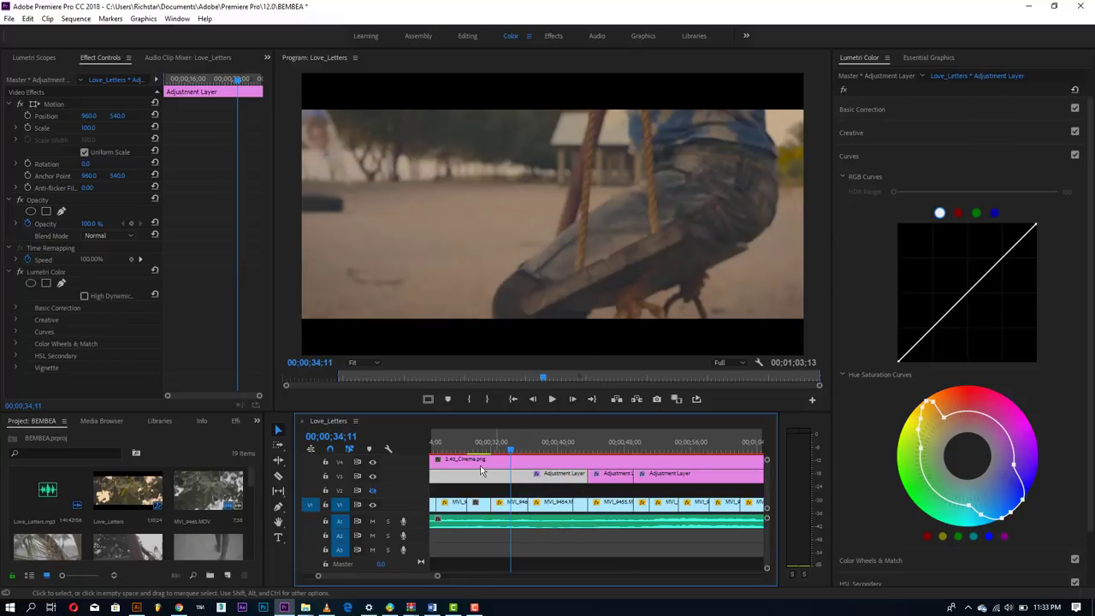
{"action": "left_click", "coordinate": [457, 446]}
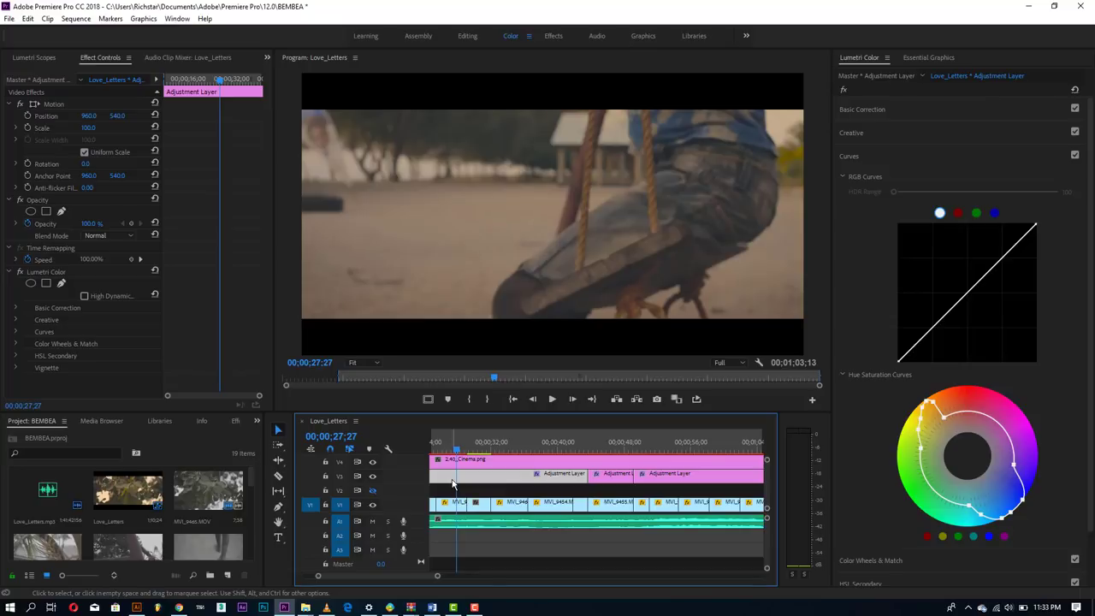
{"action": "scroll", "coordinate": [462, 479], "scroll_direction": "up", "scroll_amount": 5}
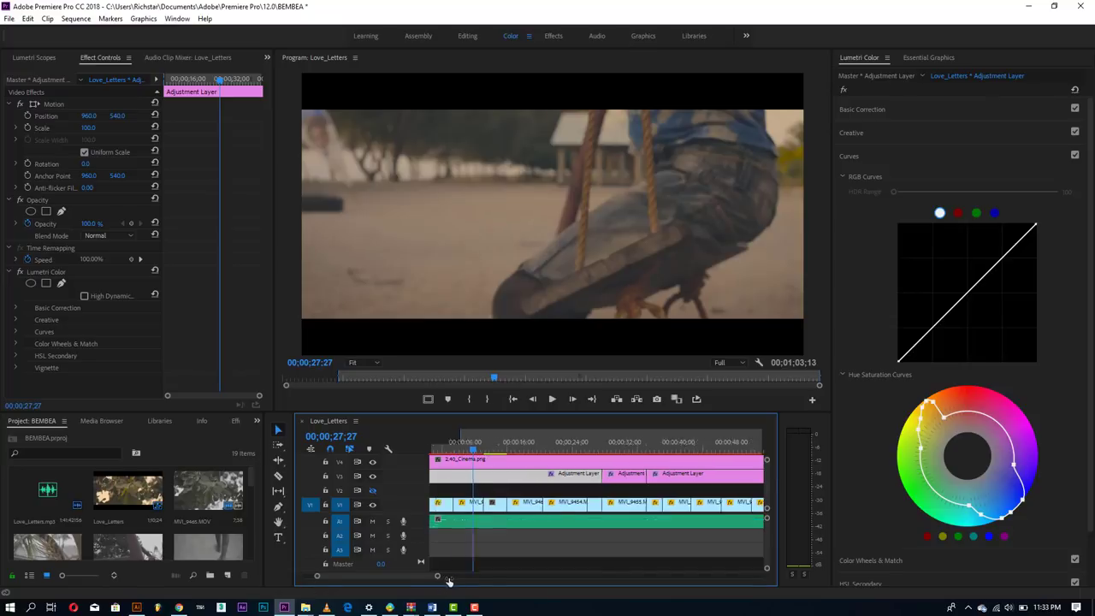
{"action": "left_click", "coordinate": [485, 447]}
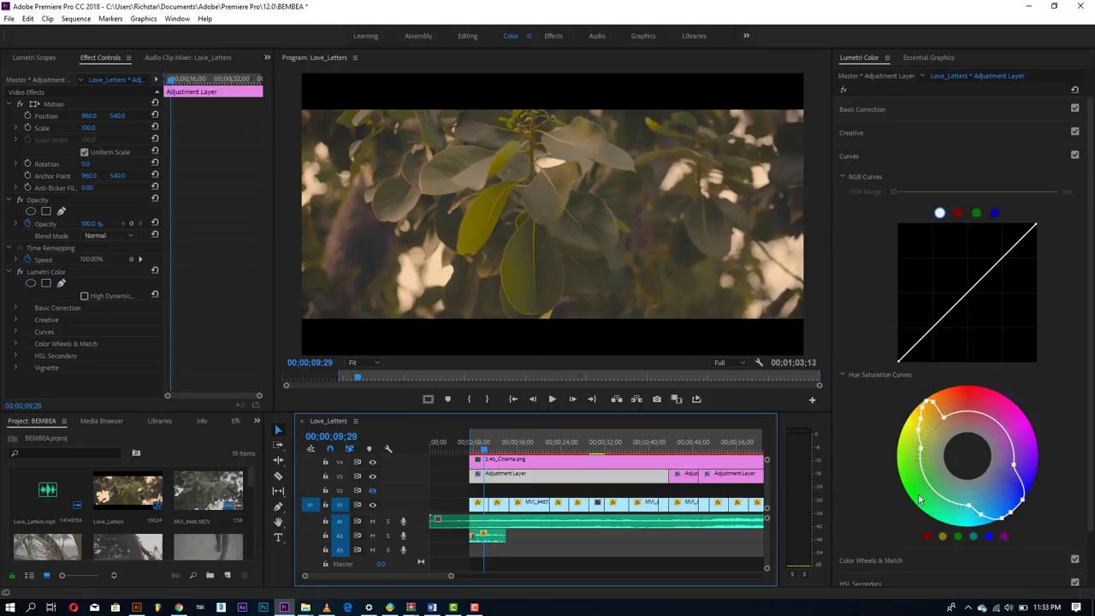
{"action": "left_click", "coordinate": [930, 489]}
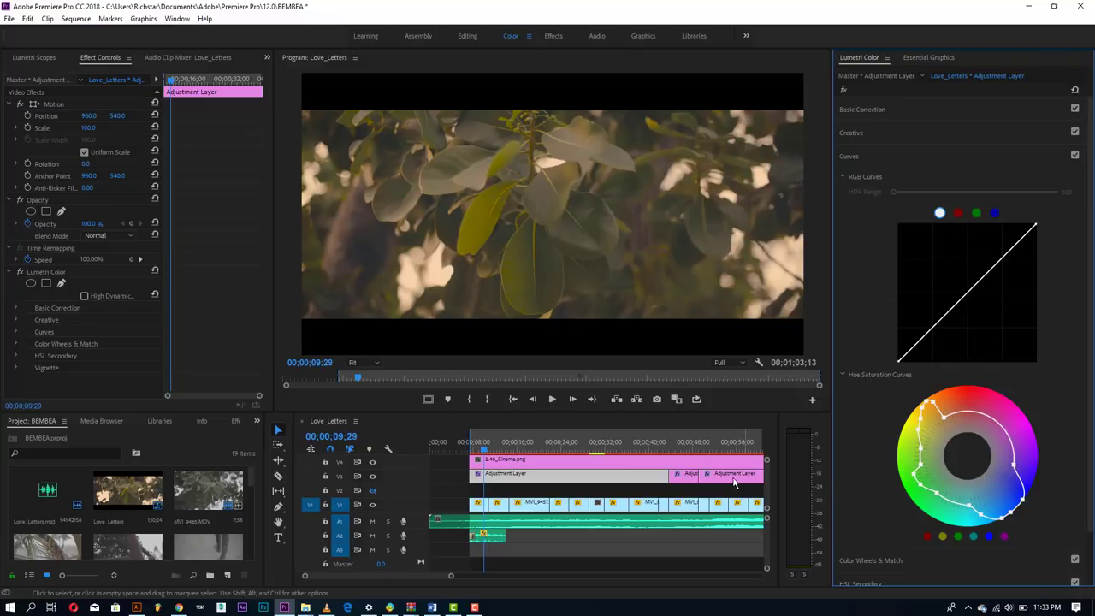
In Basic Correction, raise the first adjustment piece's Contrast to 30
{"action": "left_click", "coordinate": [869, 110]}
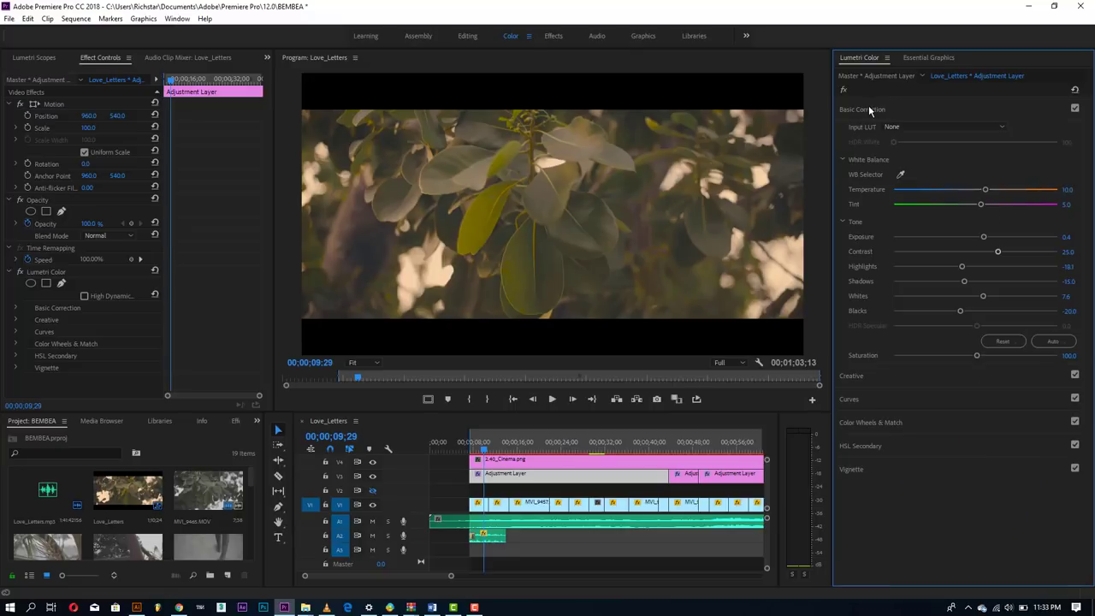
{"action": "left_click", "coordinate": [1069, 251]}
{"action": "type", "text": "30"}
{"action": "key", "text": "Return"}
Raise the second adjustment piece's Contrast to 30 as well, then reselect the first piece
{"action": "left_click", "coordinate": [741, 476]}
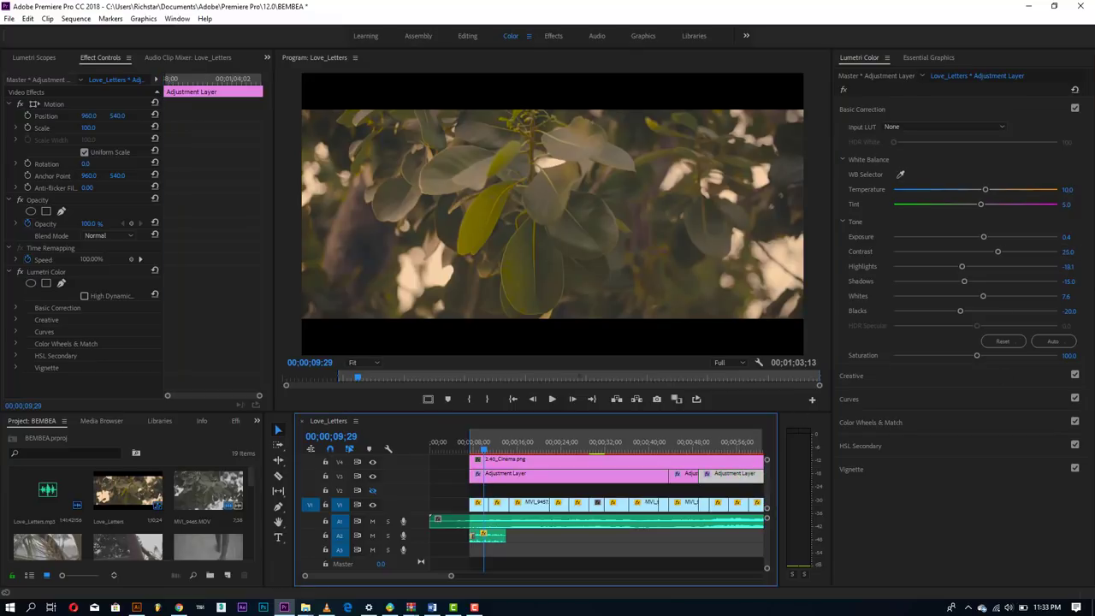
{"action": "left_click", "coordinate": [1070, 252]}
{"action": "type", "text": "30"}
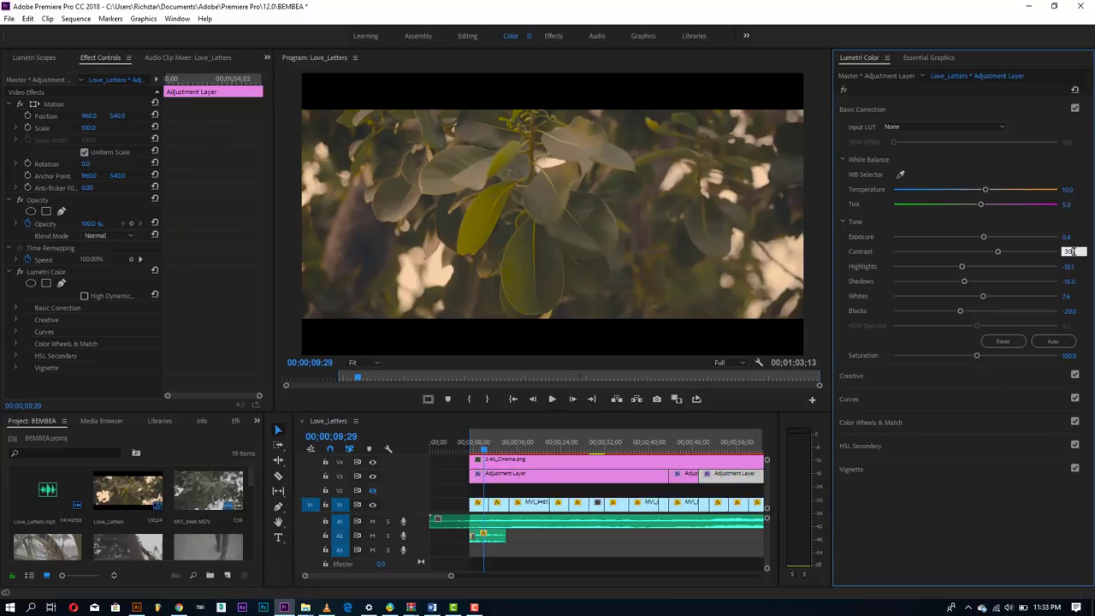
{"action": "key", "text": "Return"}
{"action": "left_click", "coordinate": [591, 477]}
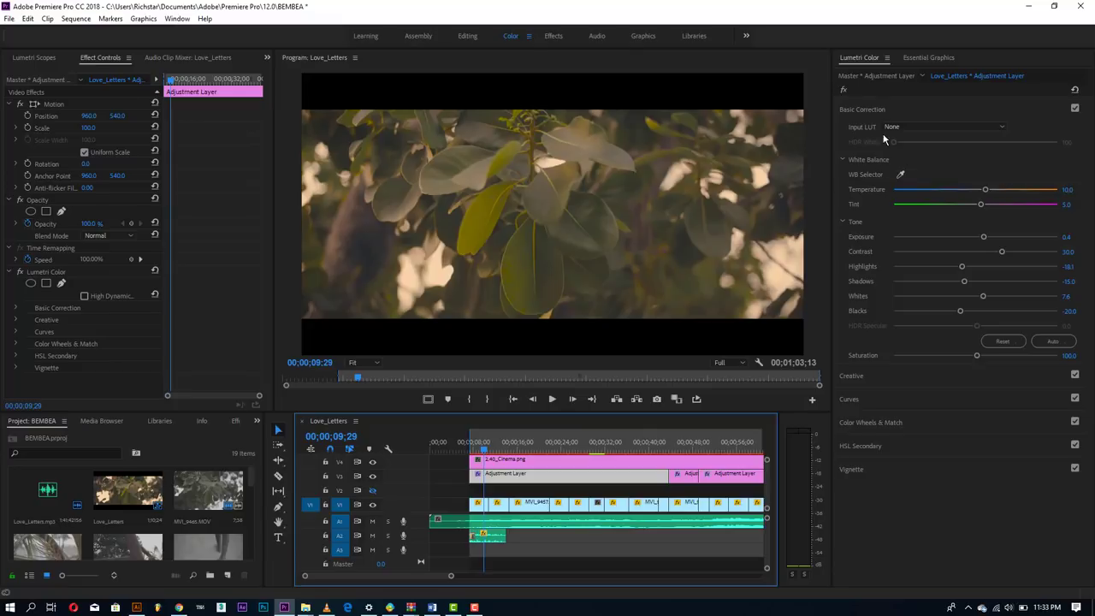
{"action": "left_click", "coordinate": [44, 273]}
Save the first piece's Lumetri Color settings as a custom-named effect preset
{"action": "right_click", "coordinate": [45, 276]}
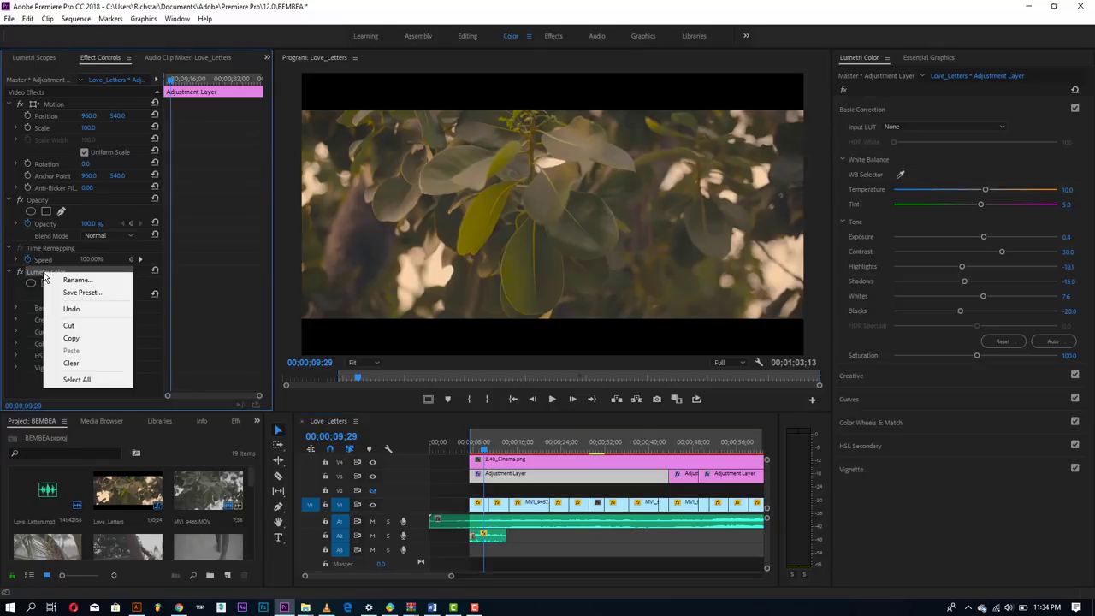
{"action": "left_click", "coordinate": [85, 292]}
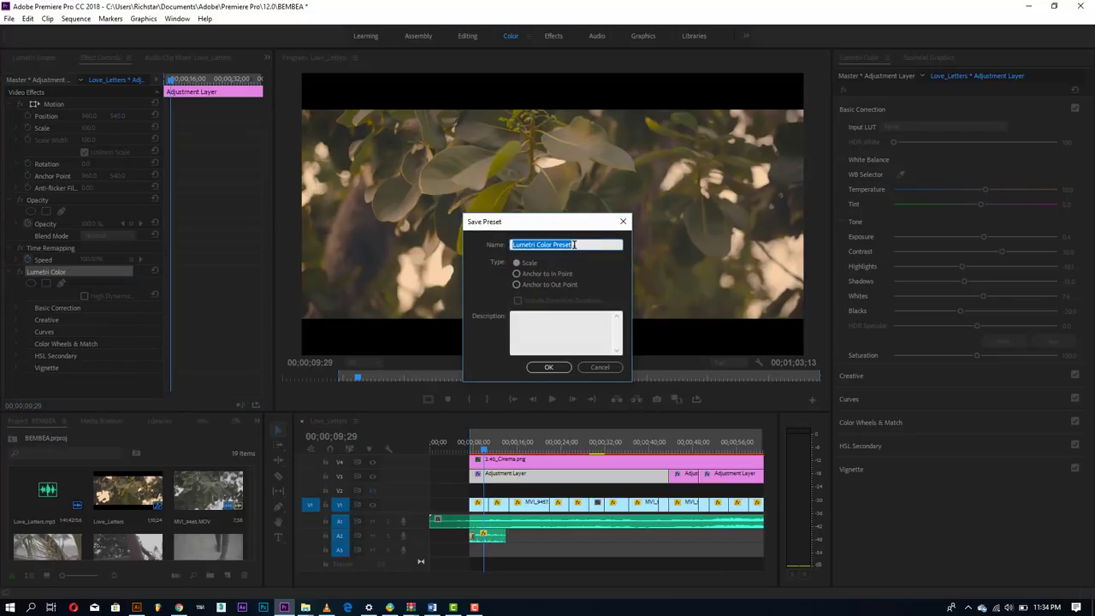
{"action": "type", "text": "Richstar"}
{"action": "left_click", "coordinate": [555, 369]}
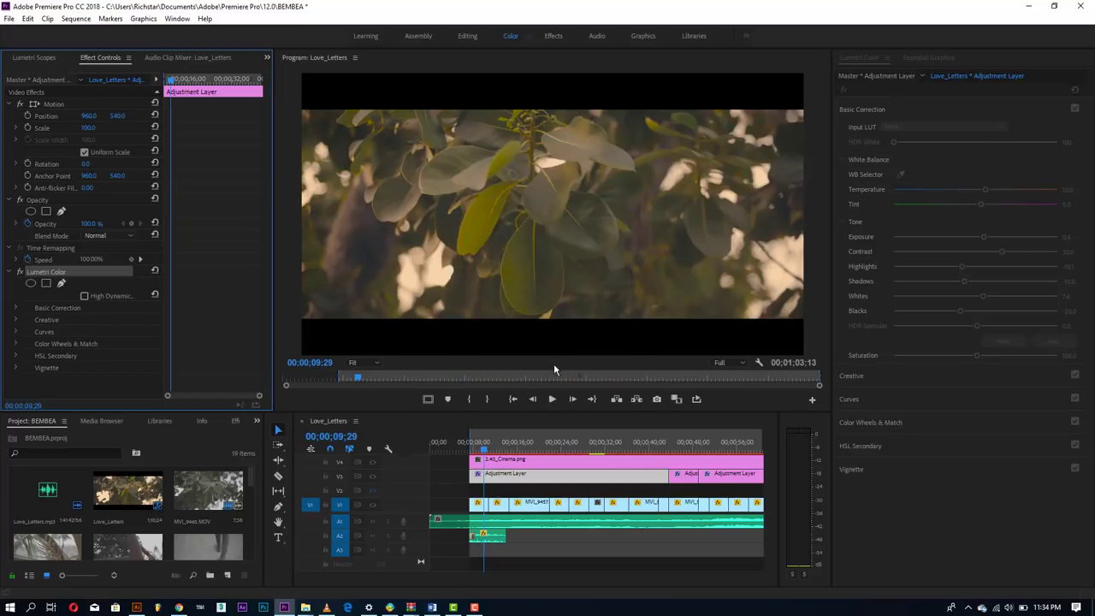
Browse the Lumetri Presets and Cinematic preset folders in the Effects panel
{"action": "left_click", "coordinate": [99, 453]}
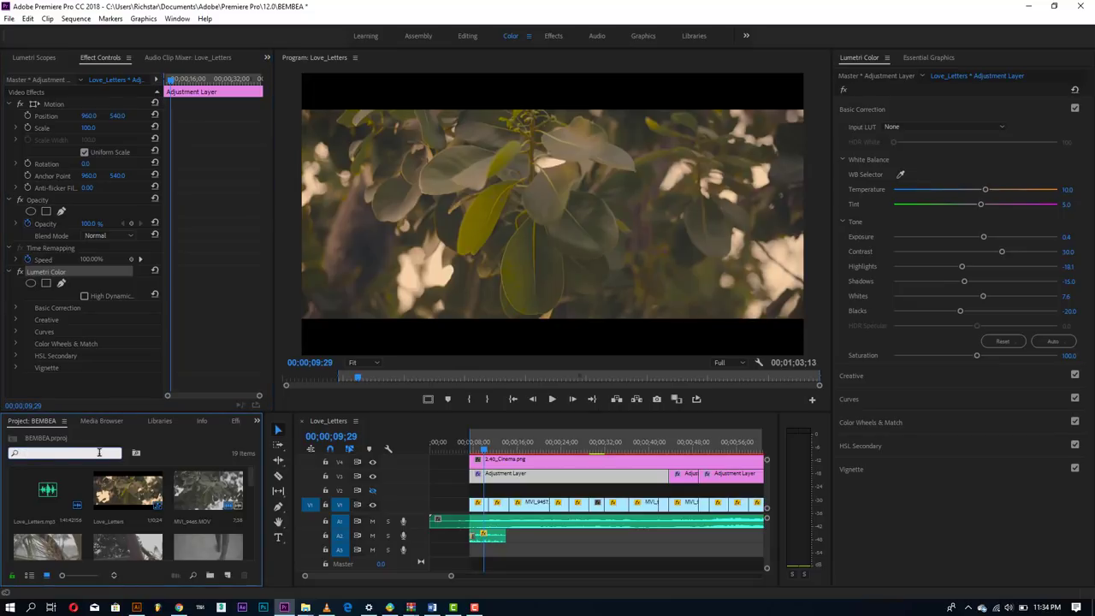
{"action": "left_click", "coordinate": [233, 423]}
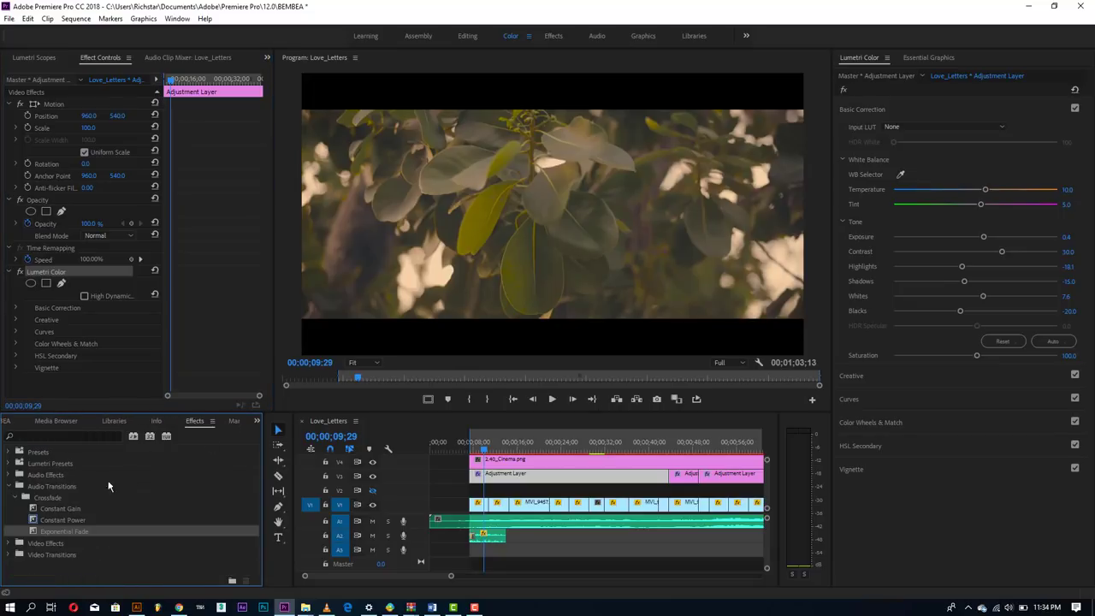
{"action": "left_click", "coordinate": [9, 462]}
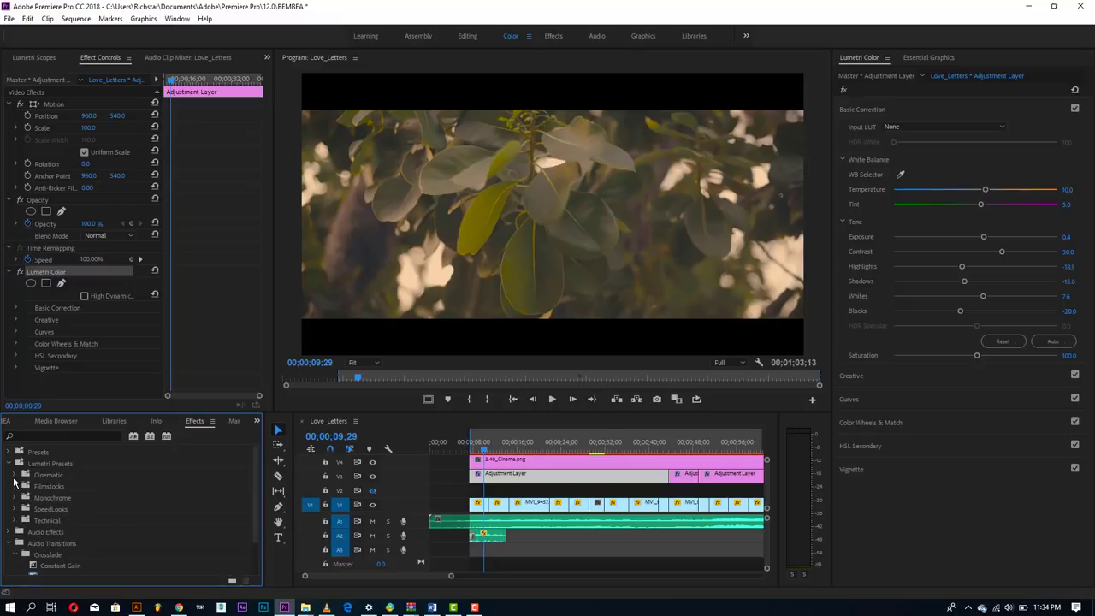
{"action": "left_click", "coordinate": [14, 476]}
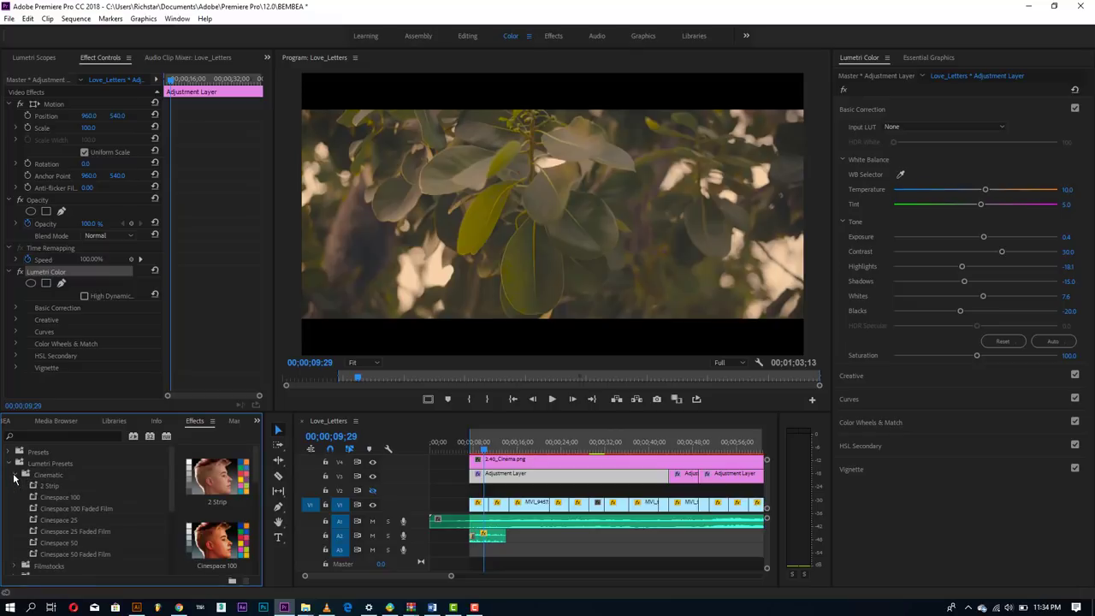
{"action": "left_click", "coordinate": [14, 475]}
Search 'rich' to locate the saved Richstar preset, then zoom the timeline out fully
{"action": "left_click", "coordinate": [45, 437]}
{"action": "type", "text": "richs"}
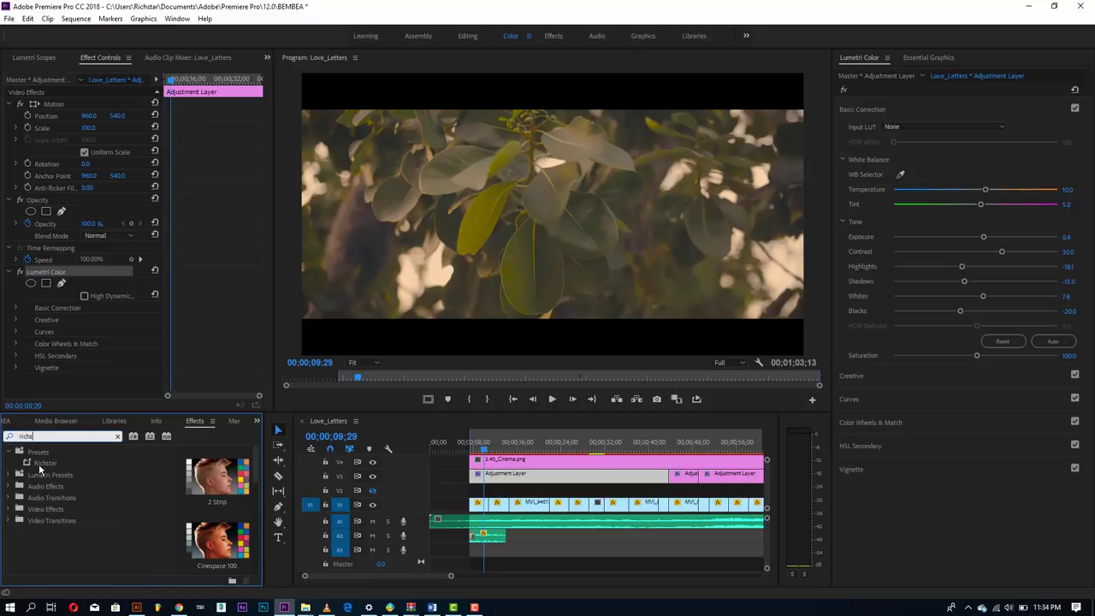
{"action": "left_click", "coordinate": [38, 463]}
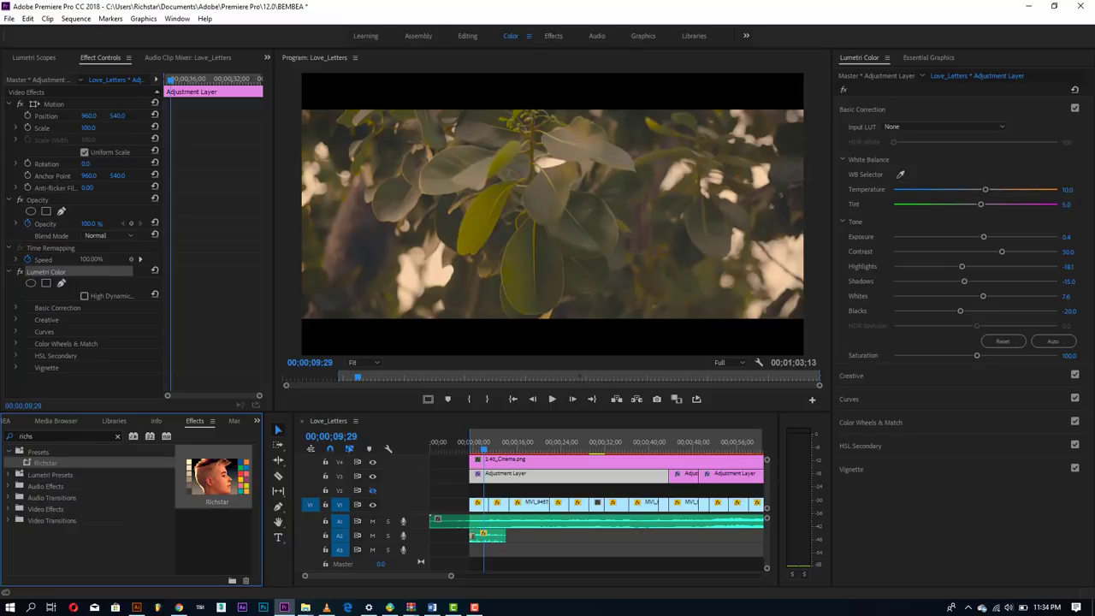
{"action": "left_click_drag", "start_coordinate": [451, 576], "coordinate": [497, 579]}
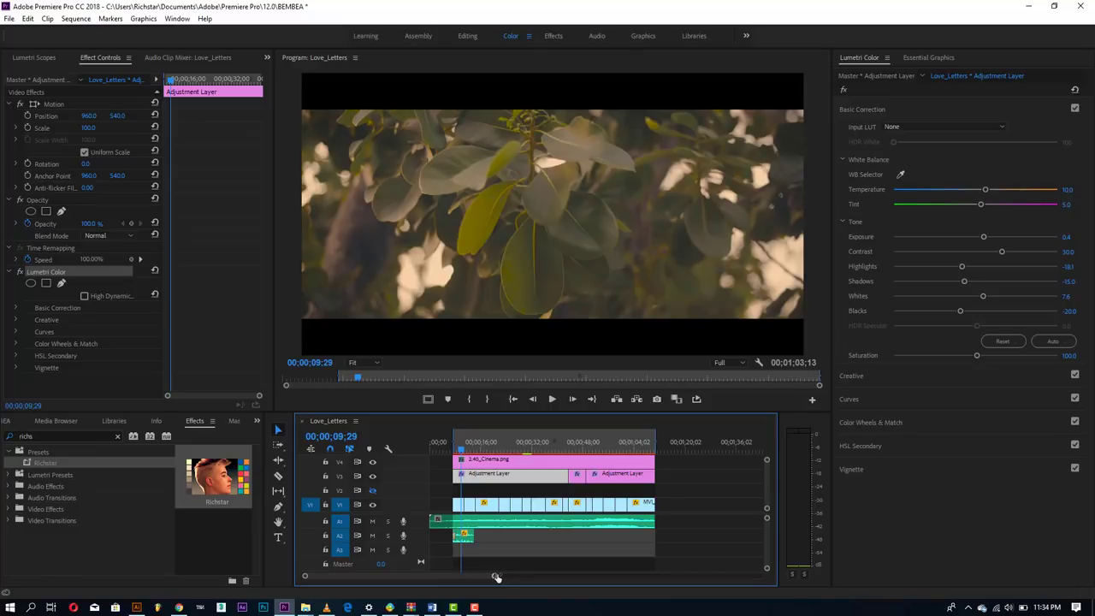
Trim the start of Love_Letters.mp3 and ripple-delete the leading gap so clips start at zero
{"action": "left_click", "coordinate": [436, 518]}
{"action": "left_click_drag", "start_coordinate": [435, 517], "coordinate": [456, 523]}
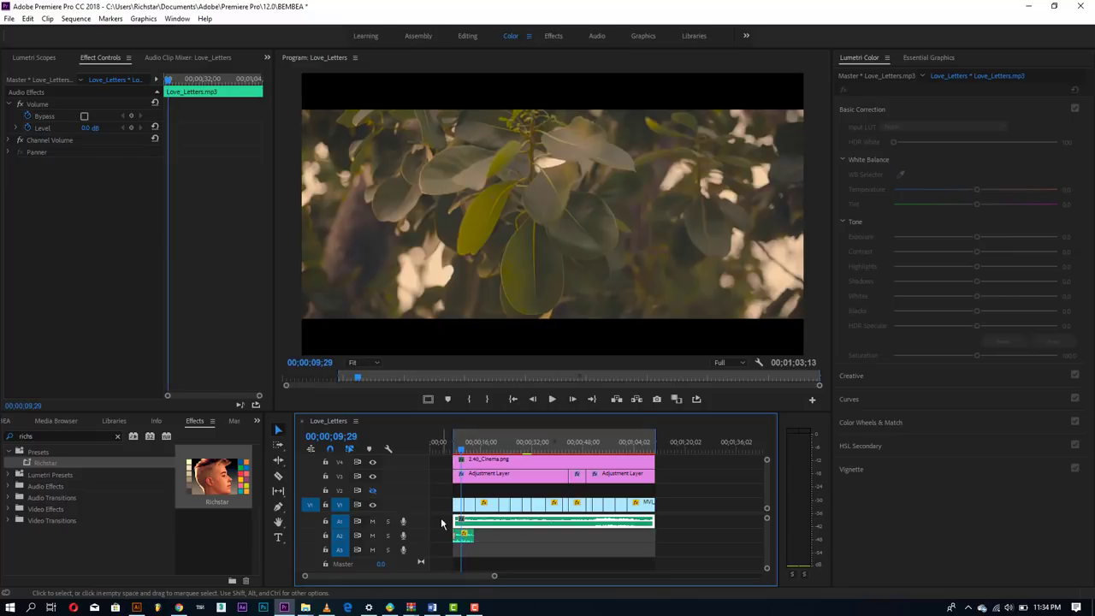
{"action": "right_click", "coordinate": [441, 518]}
{"action": "left_click", "coordinate": [479, 527]}
{"action": "key", "text": "Home"}
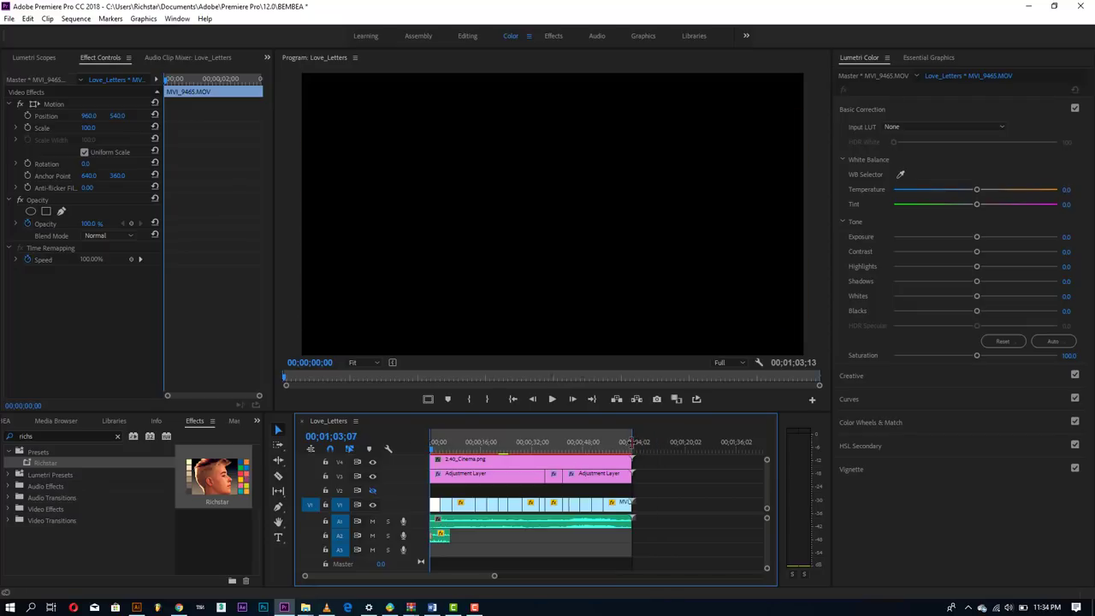
{"action": "left_click", "coordinate": [8, 18]}
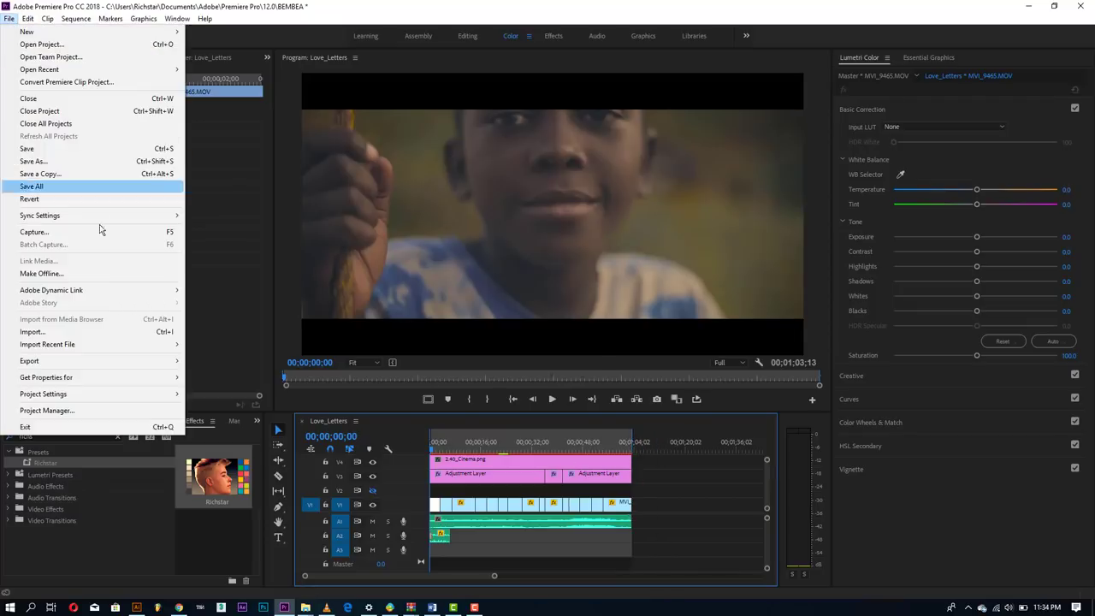
Open the Export Settings for the sequence and keep H.264 as the format
{"action": "mouse_move", "coordinate": [154, 360]}
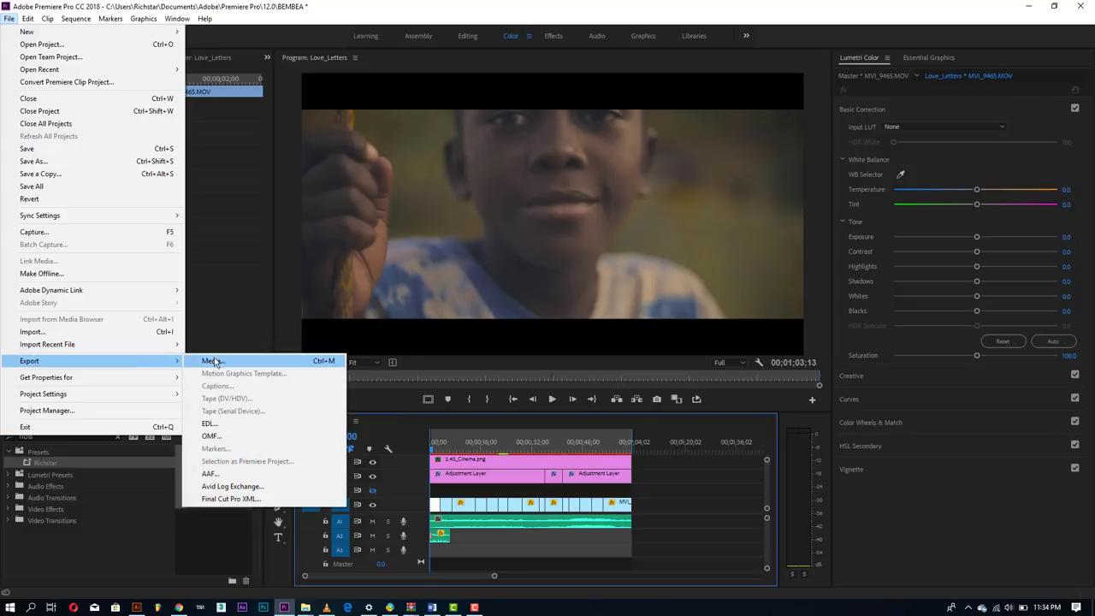
{"action": "left_click", "coordinate": [221, 362]}
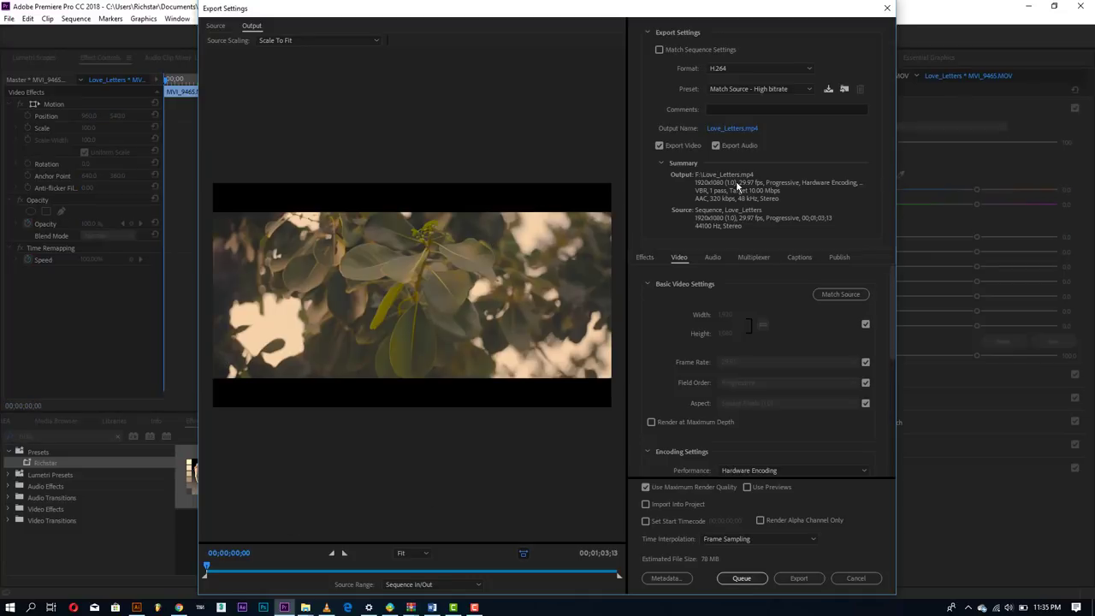
{"action": "left_click", "coordinate": [757, 70]}
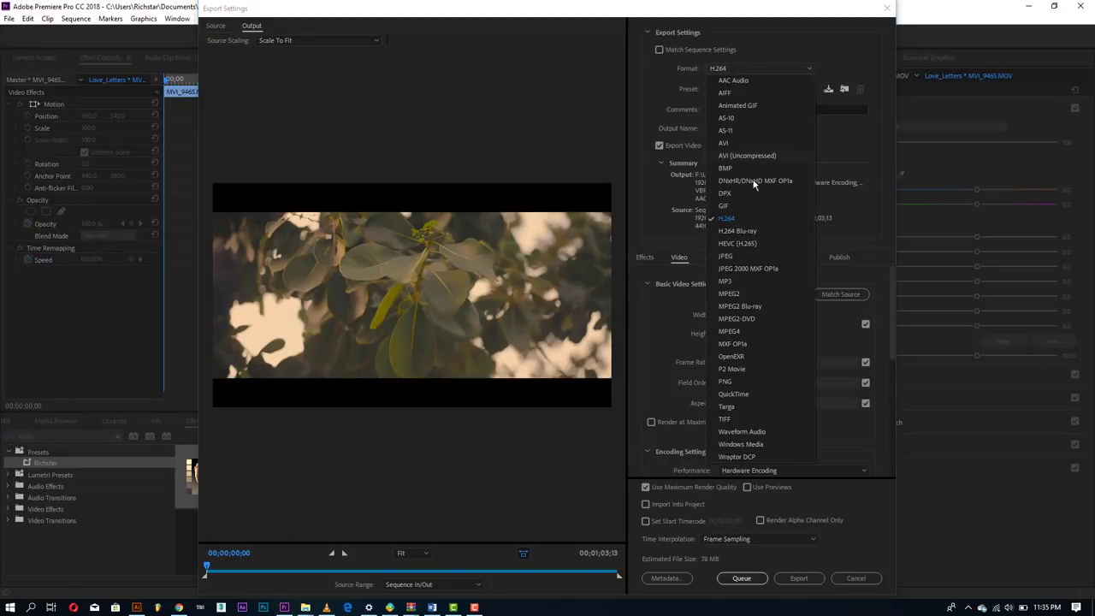
{"action": "left_click", "coordinate": [741, 219]}
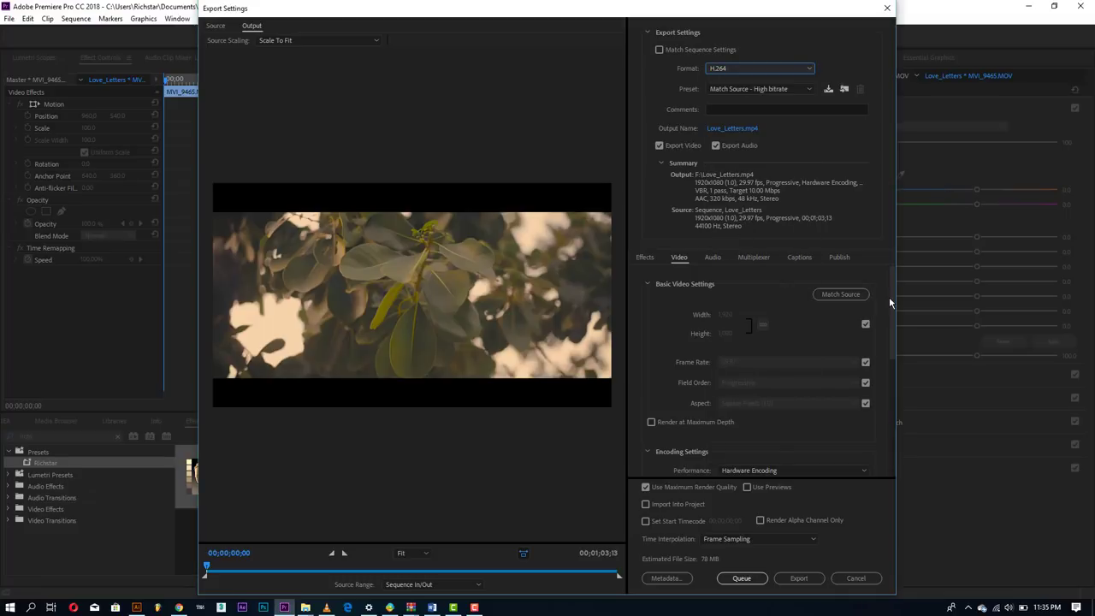
Keep hardware encoding for performance and match the video settings to the source
{"action": "left_click_drag", "start_coordinate": [904, 378], "coordinate": [897, 344]}
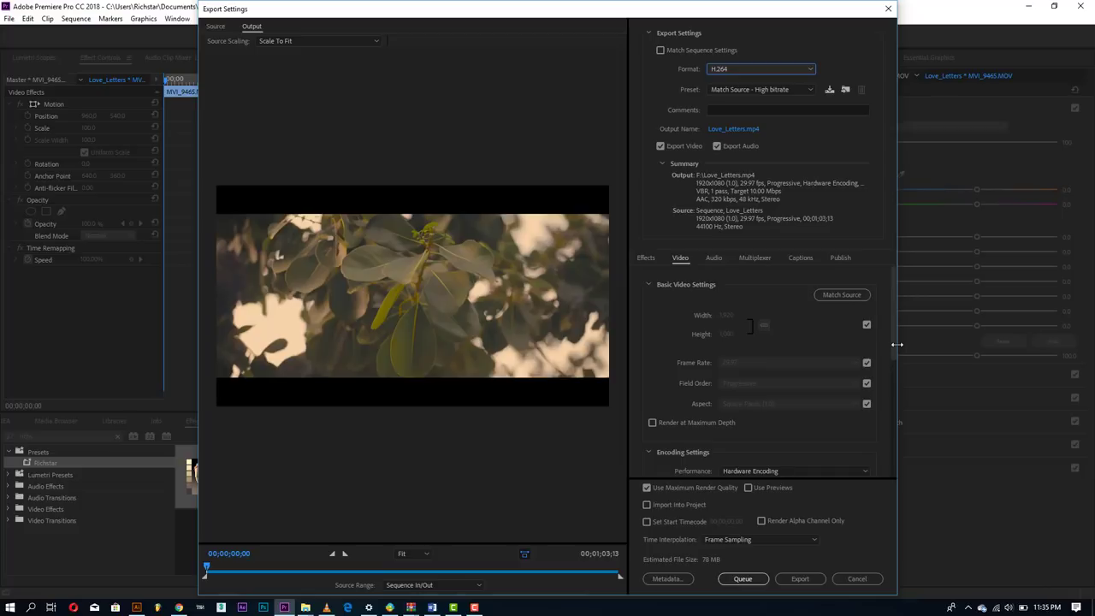
{"action": "mouse_move", "coordinate": [893, 344]}
{"action": "left_mouse_down"}
{"action": "mouse_move", "coordinate": [895, 441]}
{"action": "mouse_move", "coordinate": [878, 383]}
{"action": "left_mouse_up"}
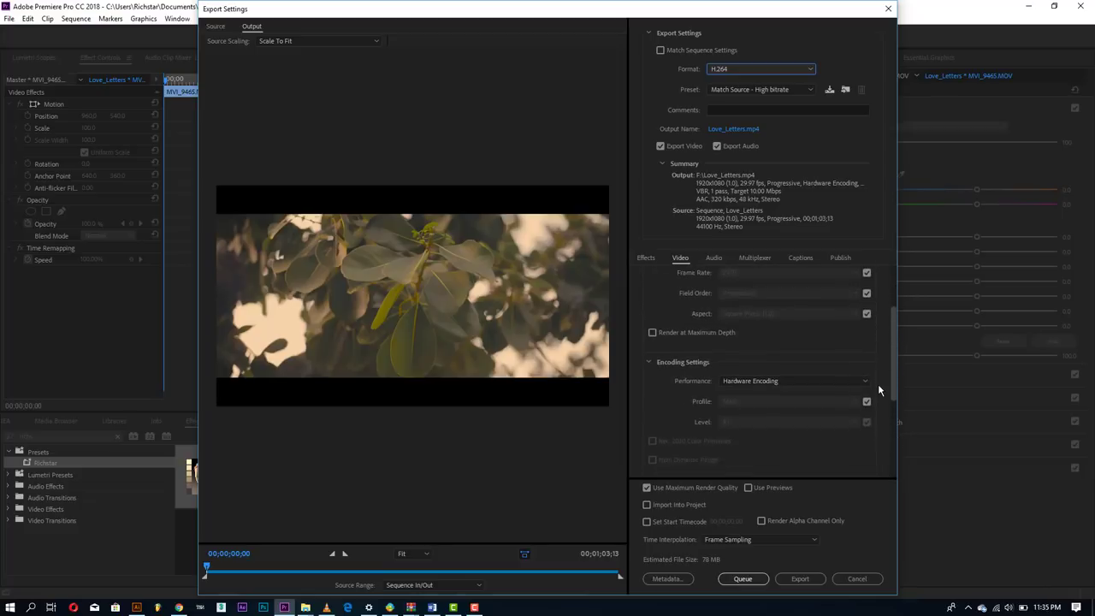
{"action": "left_click", "coordinate": [753, 381]}
{"action": "left_click", "coordinate": [754, 394]}
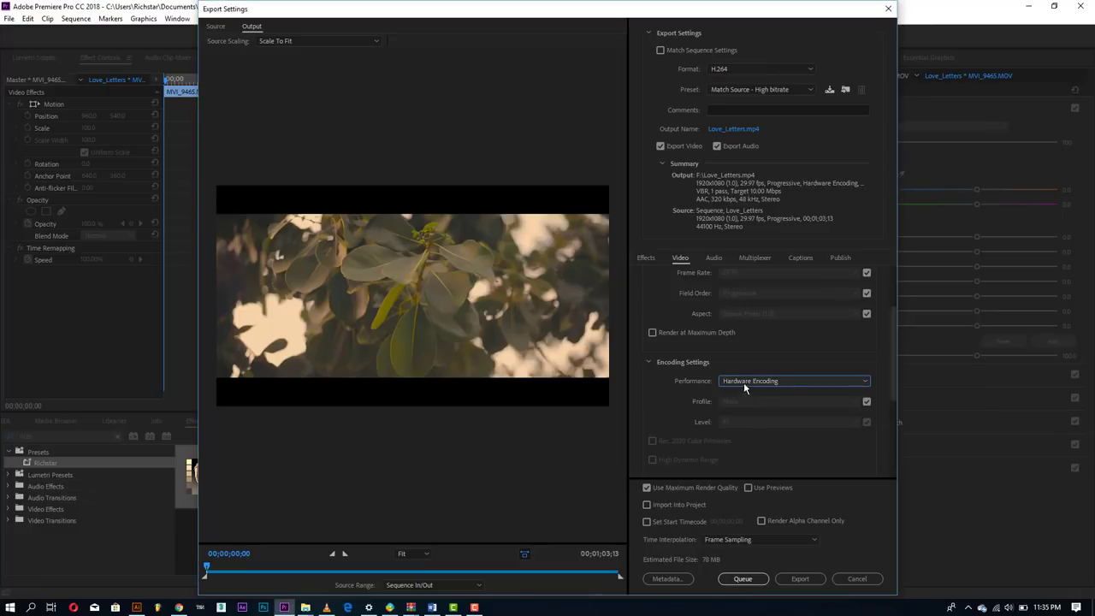
{"action": "left_click_drag", "start_coordinate": [891, 346], "coordinate": [890, 286]}
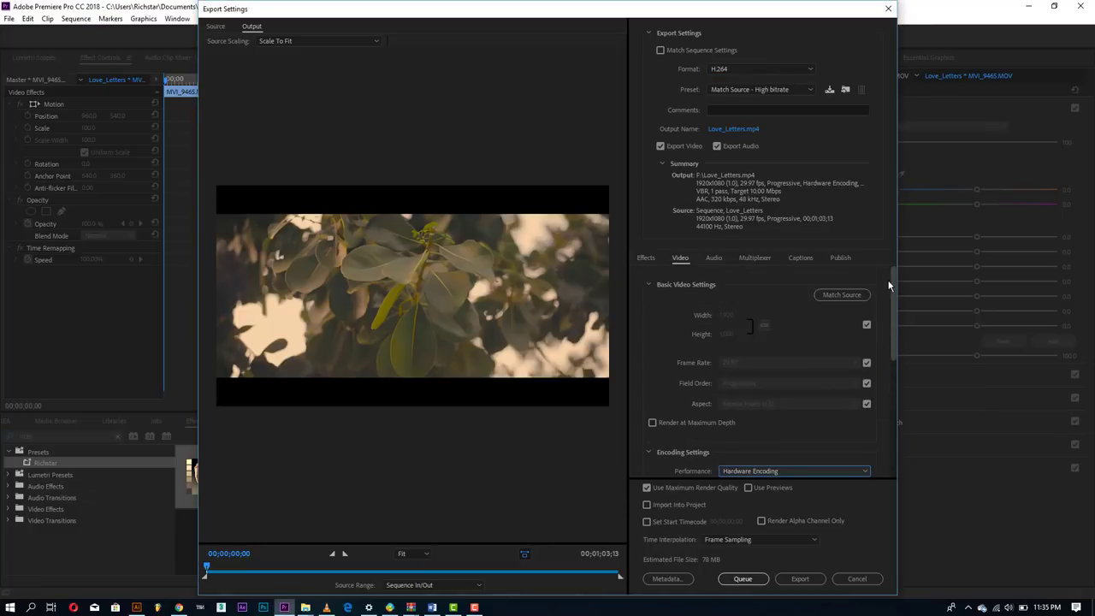
{"action": "left_click", "coordinate": [850, 299]}
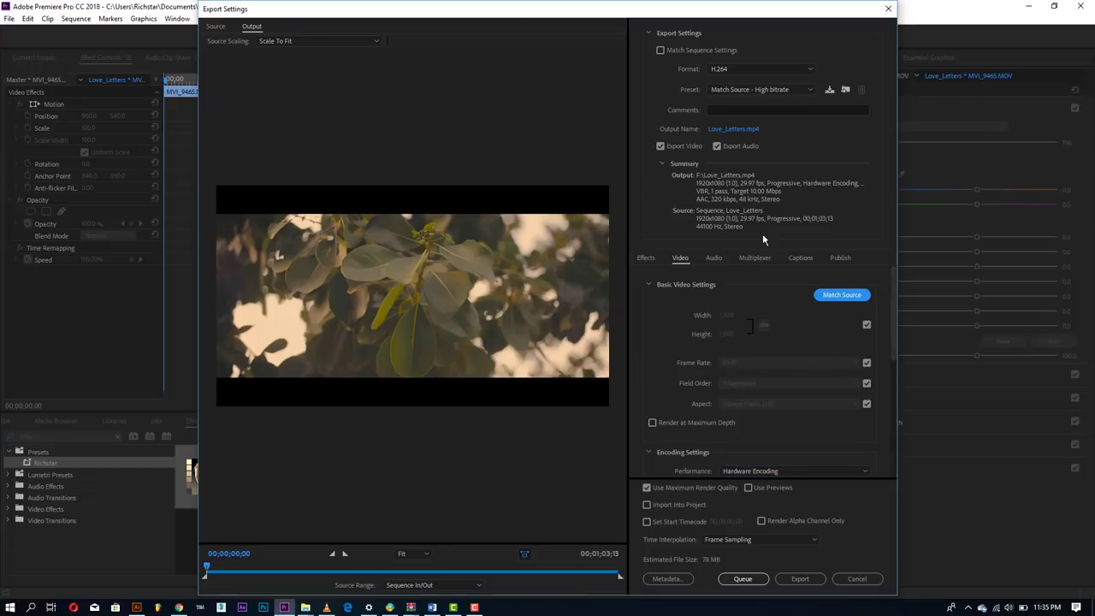
Apply the YouTube 1080p HD preset and enable Use Maximum Render Quality
{"action": "left_click", "coordinate": [753, 89]}
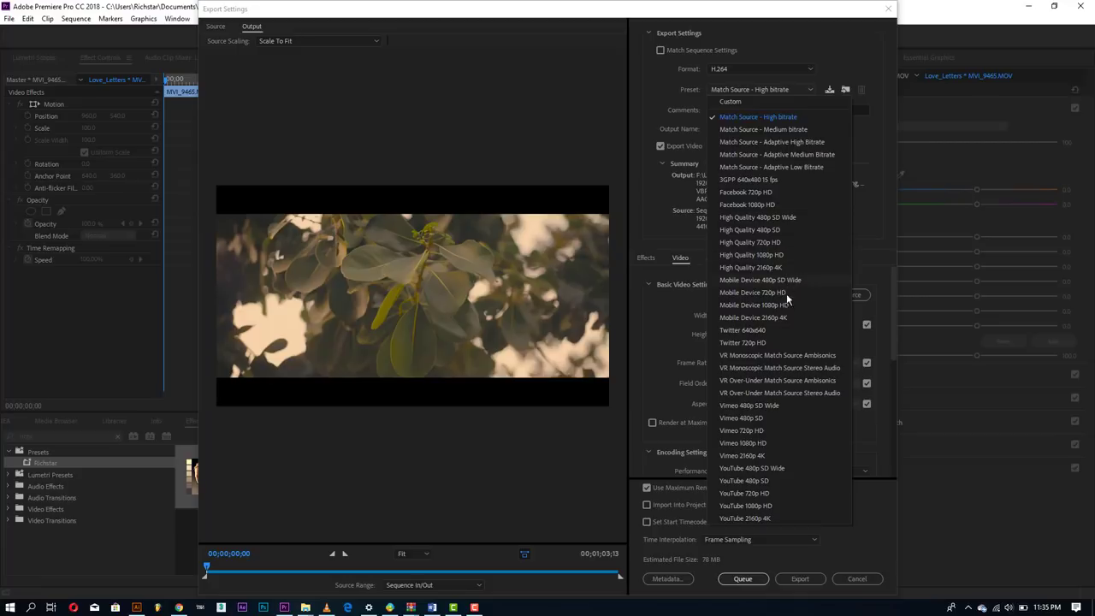
{"action": "left_click", "coordinate": [771, 509]}
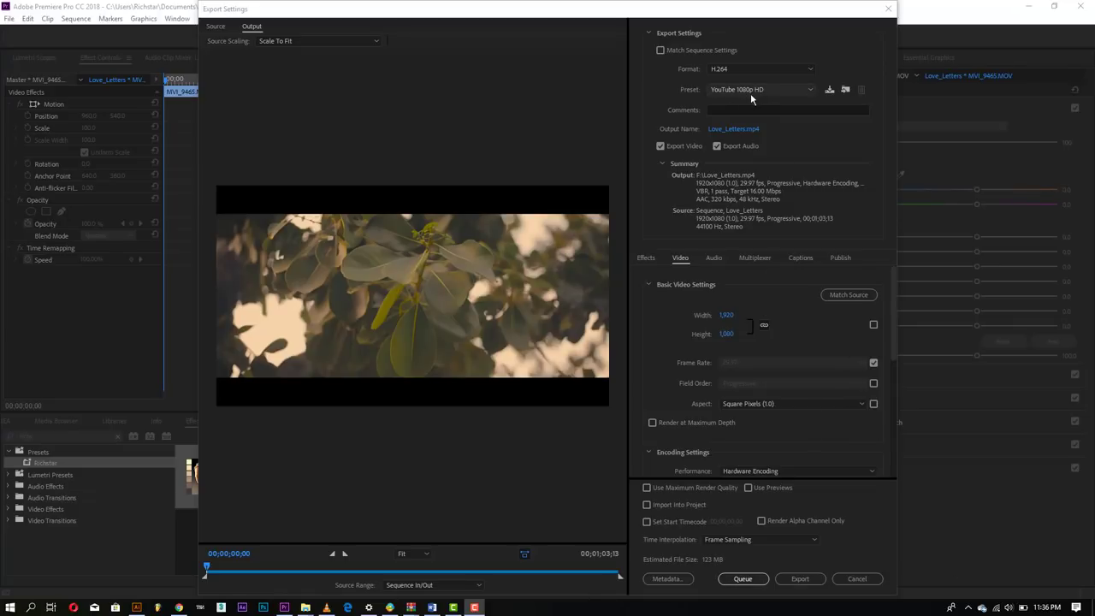
{"action": "left_click_drag", "start_coordinate": [894, 337], "coordinate": [890, 428]}
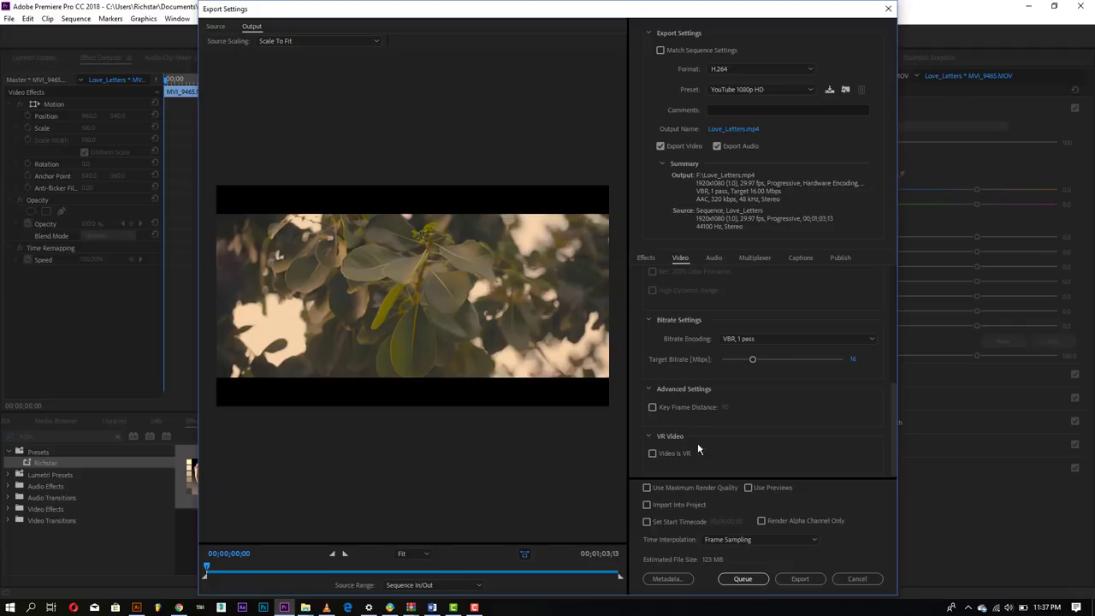
{"action": "left_click", "coordinate": [665, 489]}
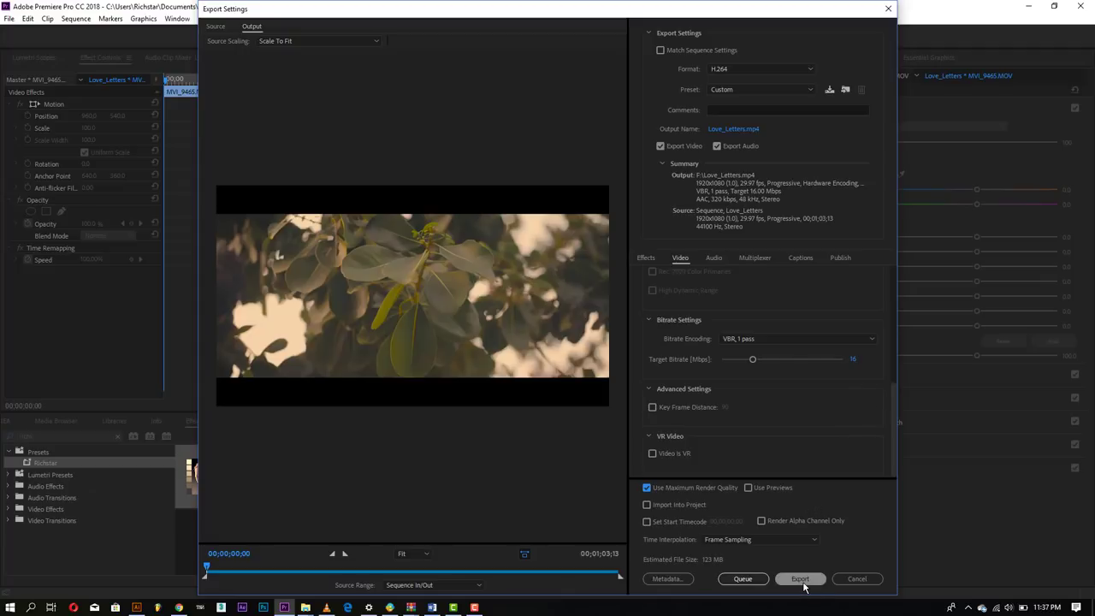
Set the output file to 'Mtoto anabembea' in the NEW PROJECTS folder on drive F
{"action": "left_click", "coordinate": [731, 129]}
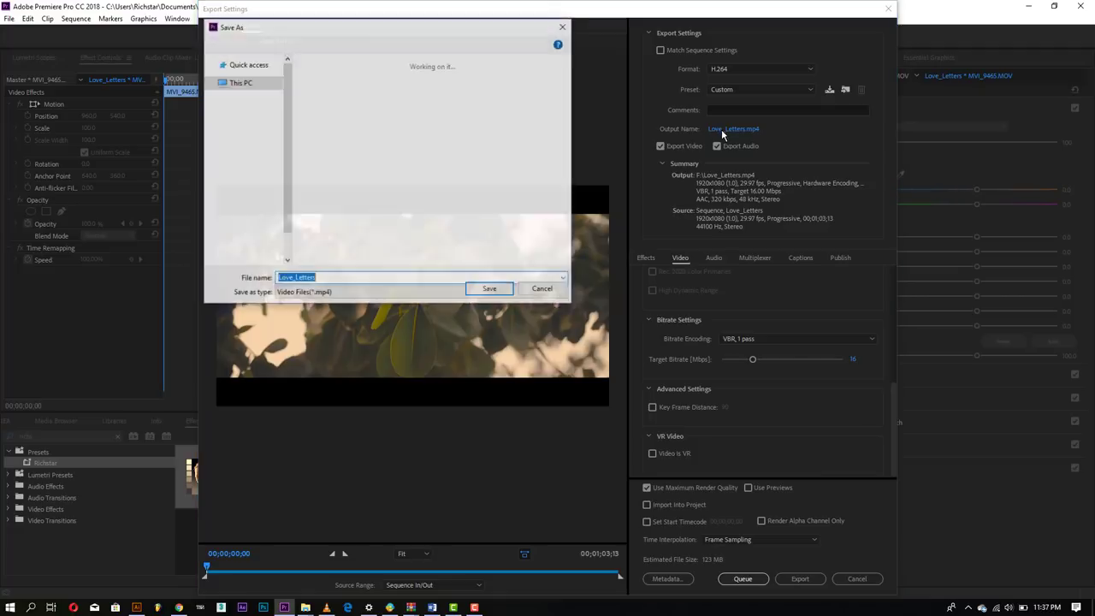
{"action": "left_click", "coordinate": [77, 148]}
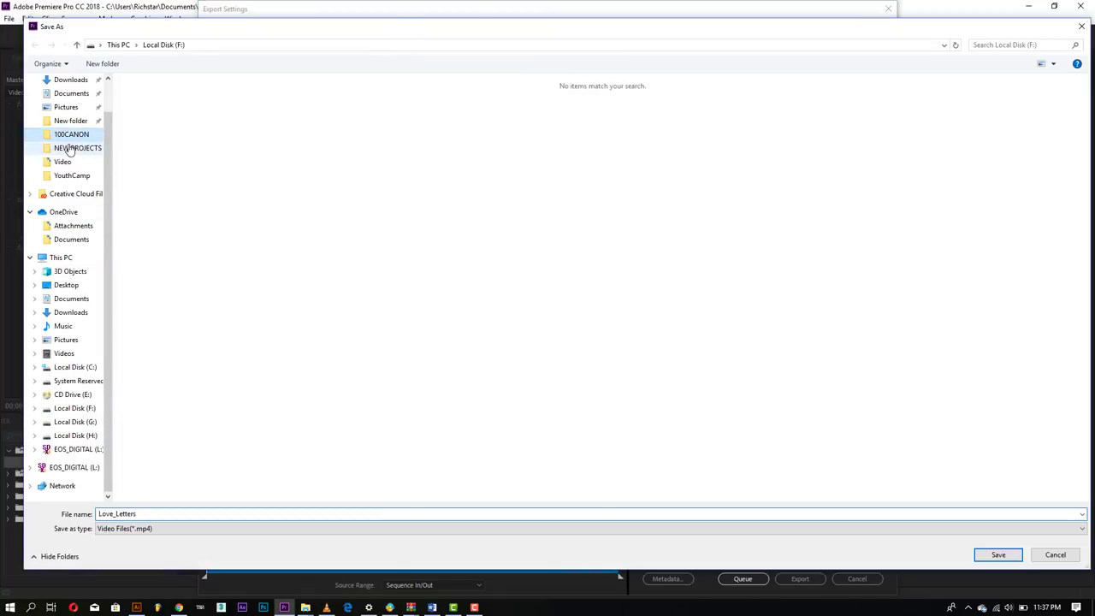
{"action": "double_click", "coordinate": [150, 514]}
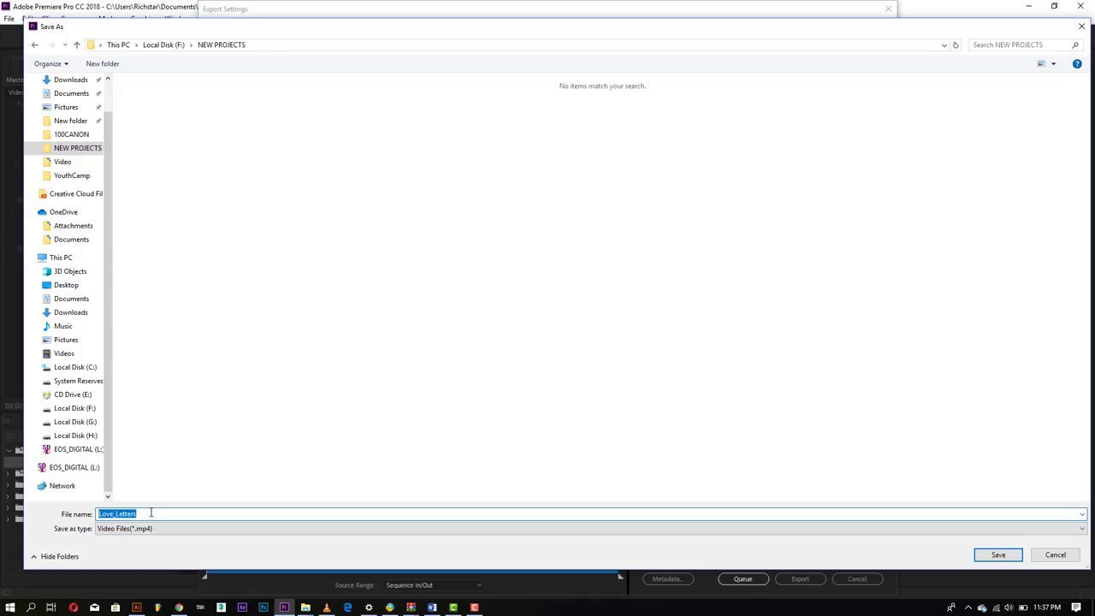
{"action": "type", "text": "Mtoto anab"}
{"action": "type", "text": "embe"}
{"action": "type", "text": "a"}
{"action": "key", "text": "Return"}
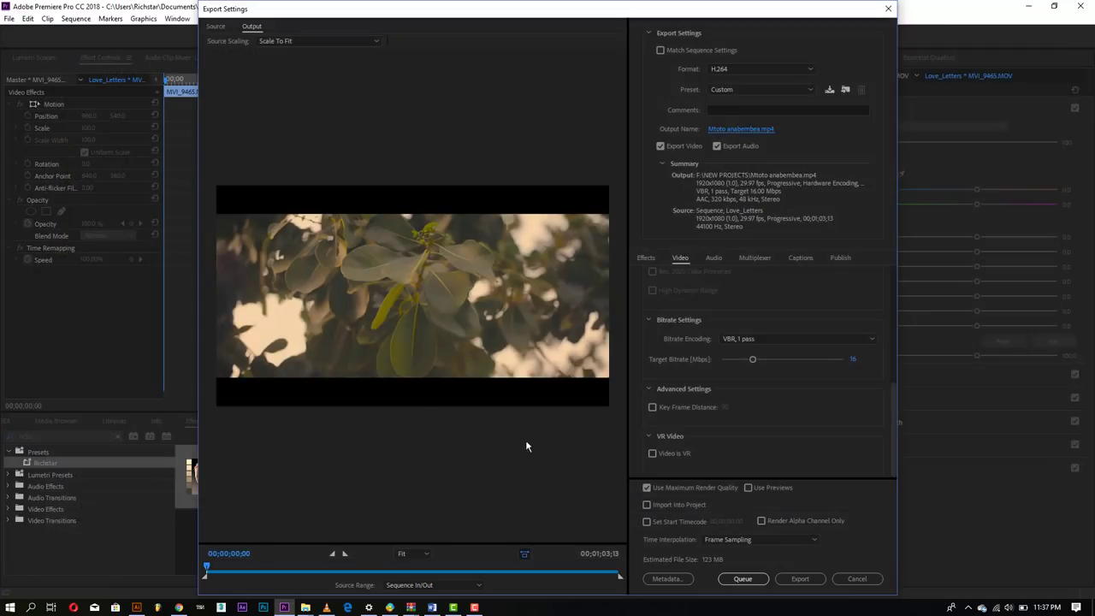
Start the export to render Mtoto anabembea.mp4
{"action": "left_click", "coordinate": [801, 580]}
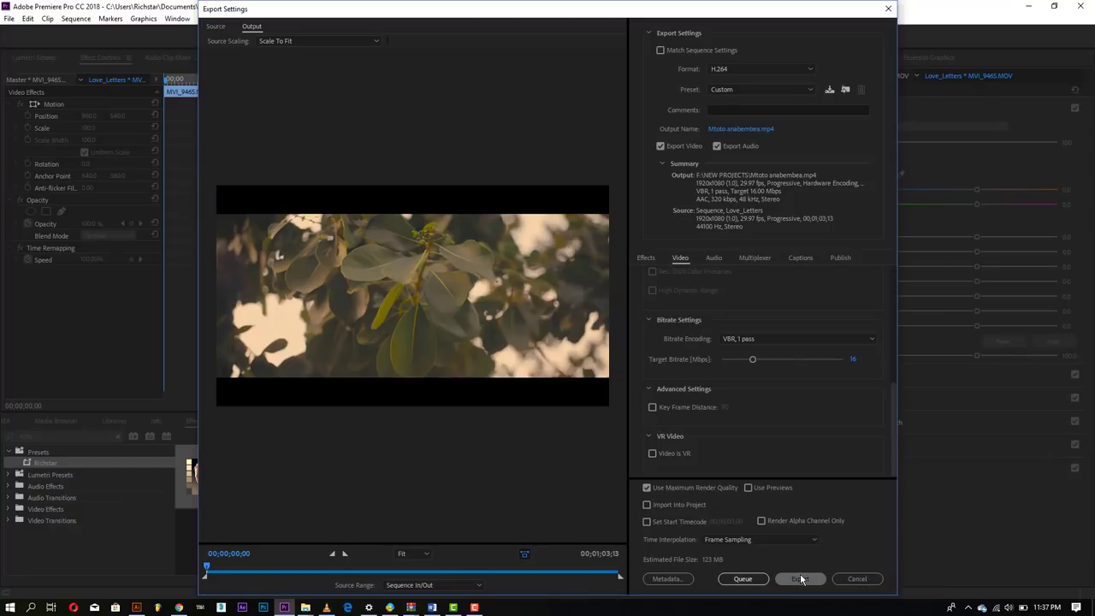